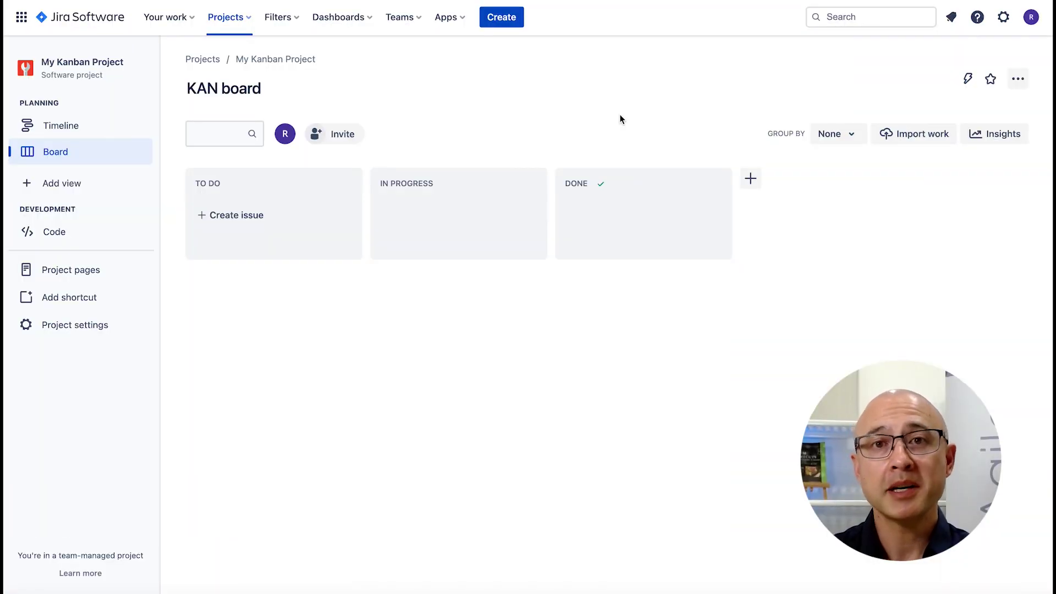
- Start a new project from the Kanban template
left_click(237, 25)
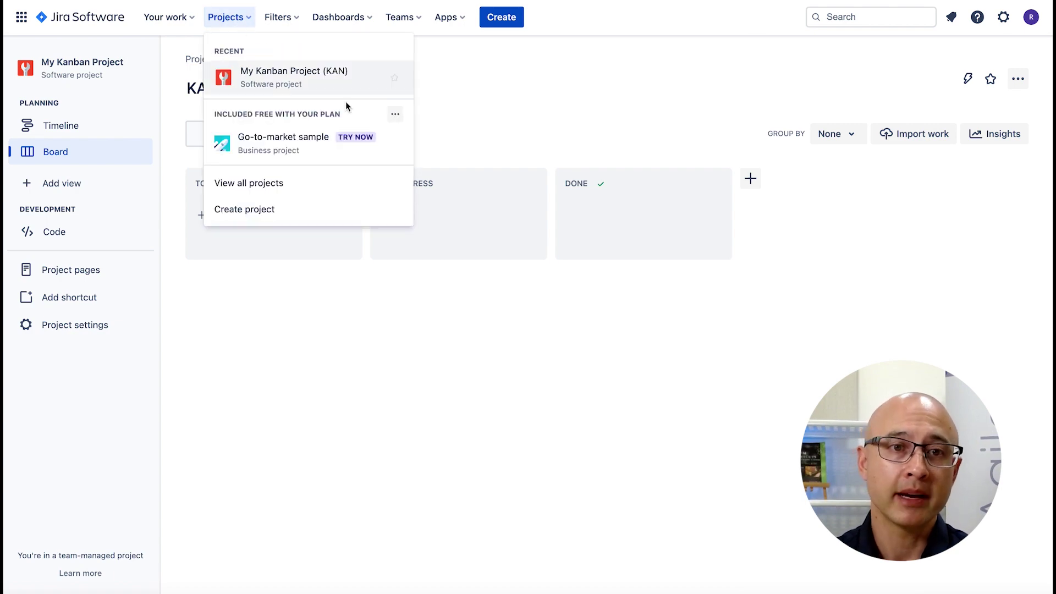
left_click(252, 206)
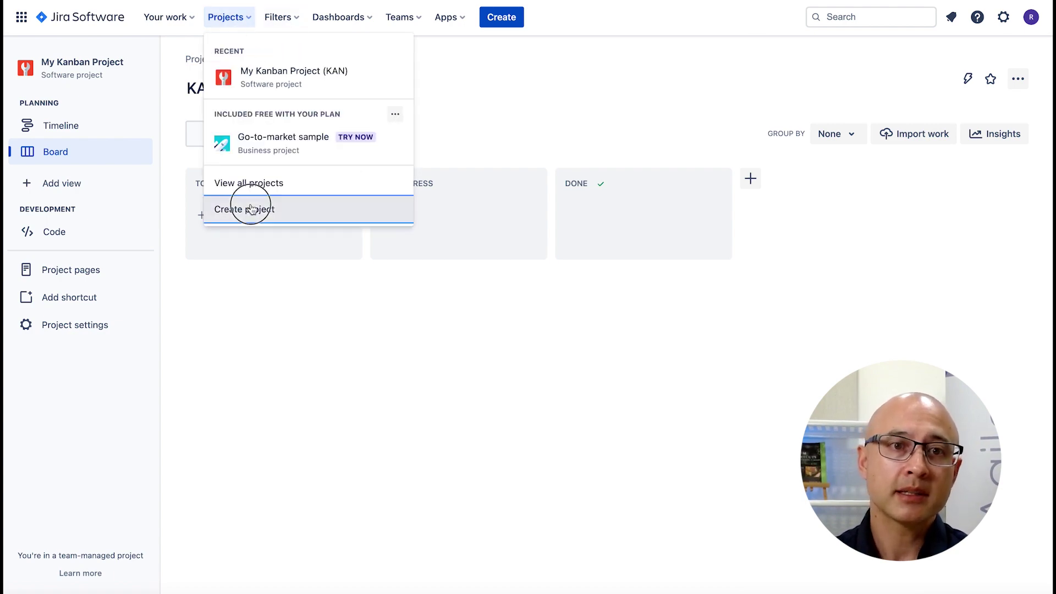
left_click(462, 173)
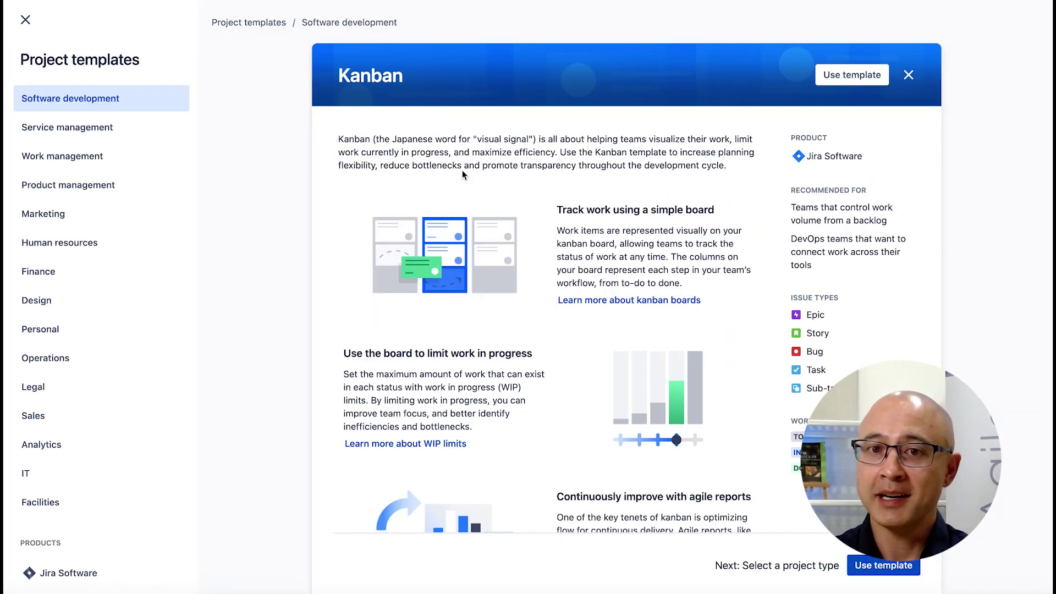
left_click(880, 81)
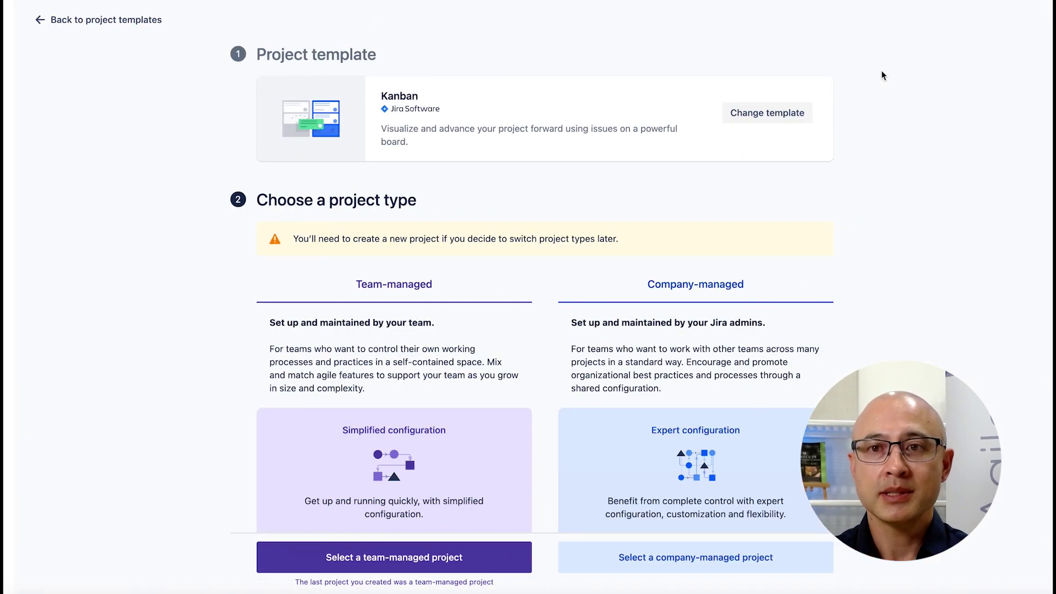
scroll(830, 262, "down", 3)
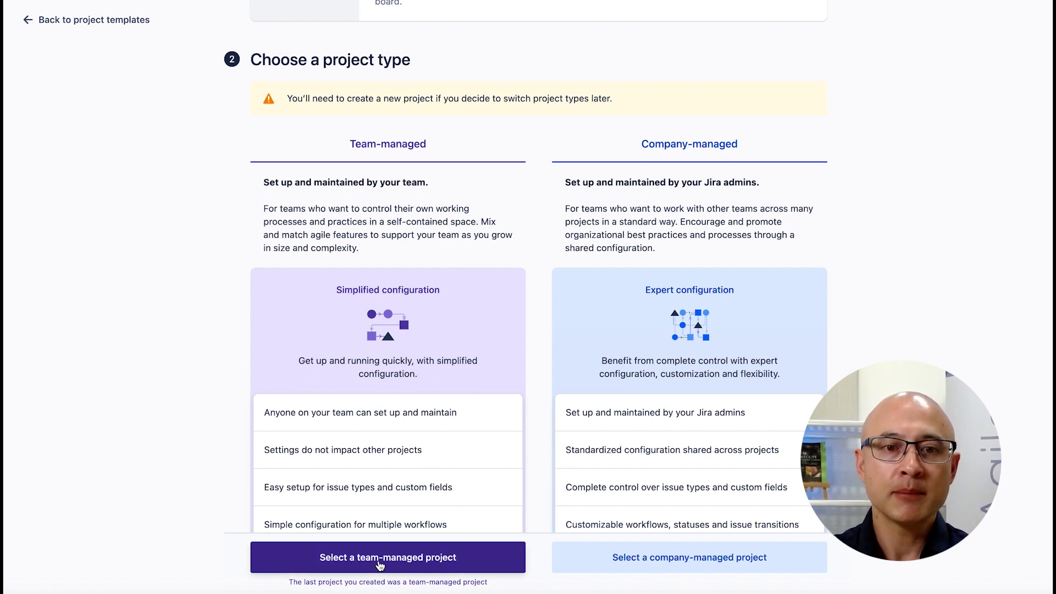
- Make it team-managed, name it 'Test Kanban Project' (key TKP) and create it
left_click(379, 560)
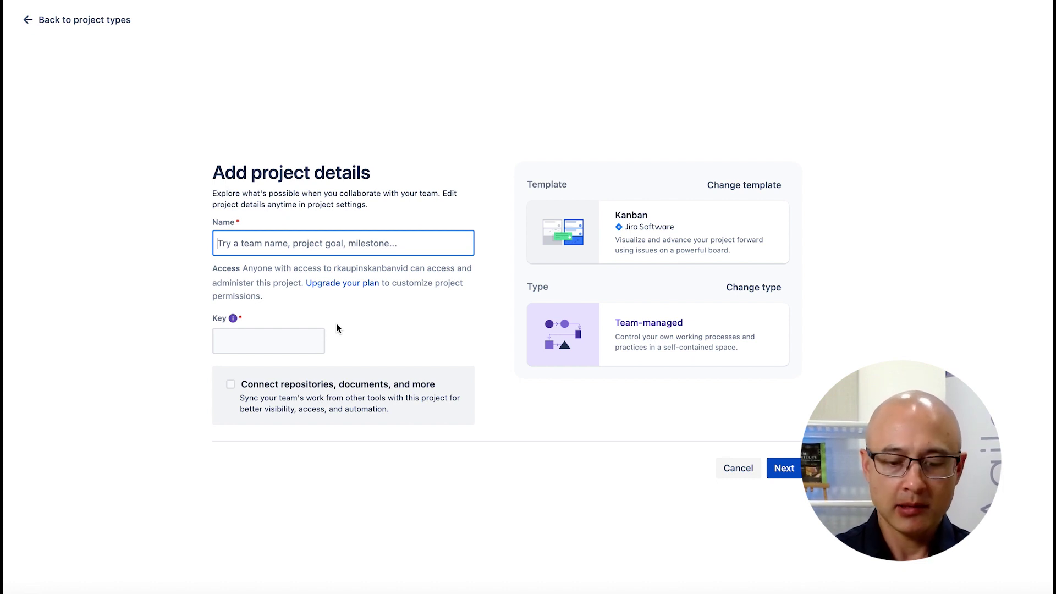
type("Test")
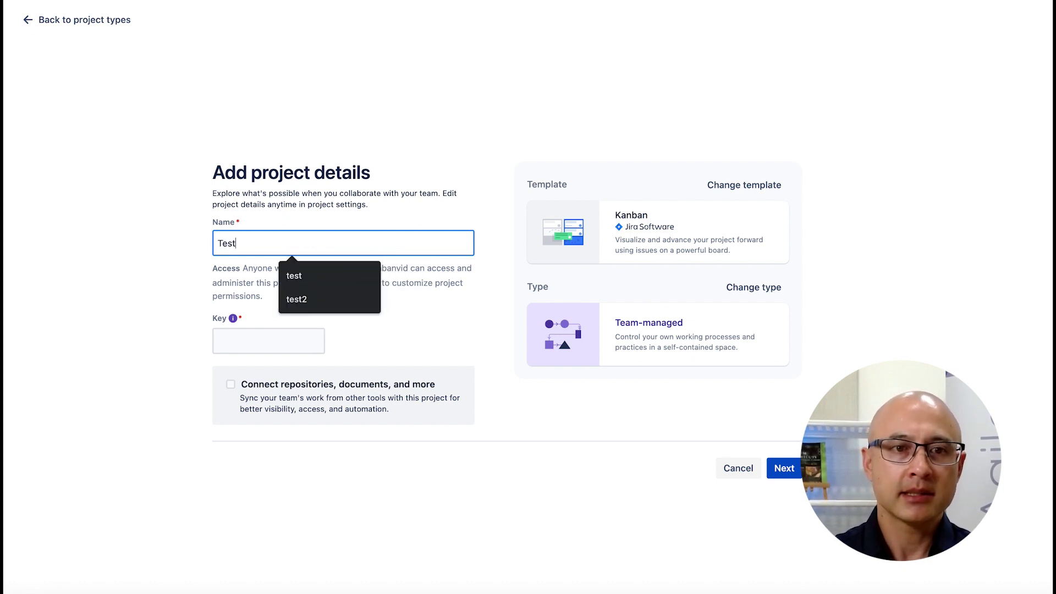
type(" Kanban Project")
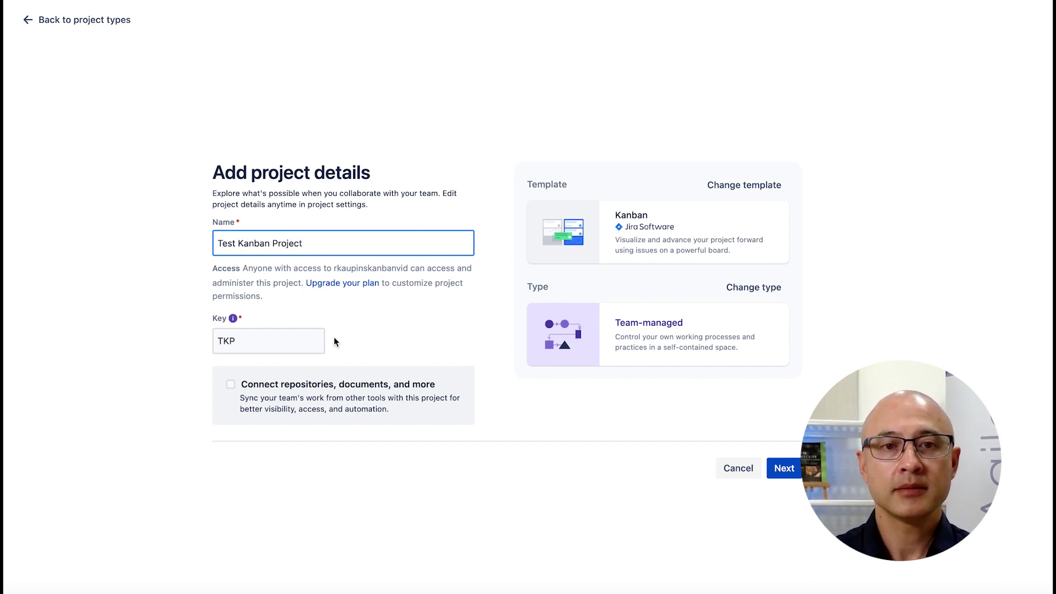
left_click(793, 471)
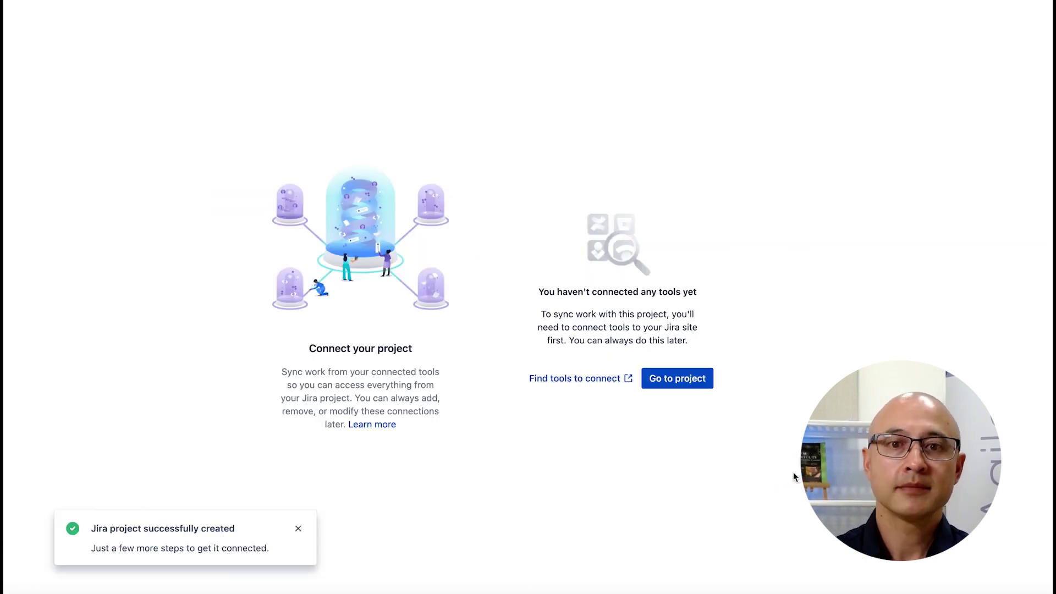
left_click(676, 379)
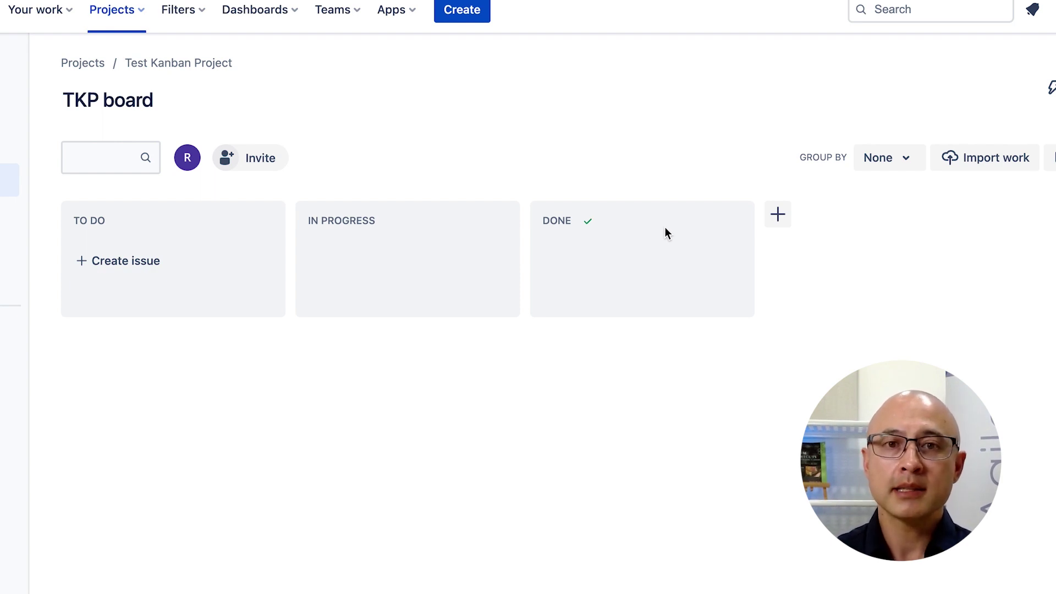
- Add an IN REVIEW column and drag it between IN PROGRESS and DONE
left_click(777, 216)
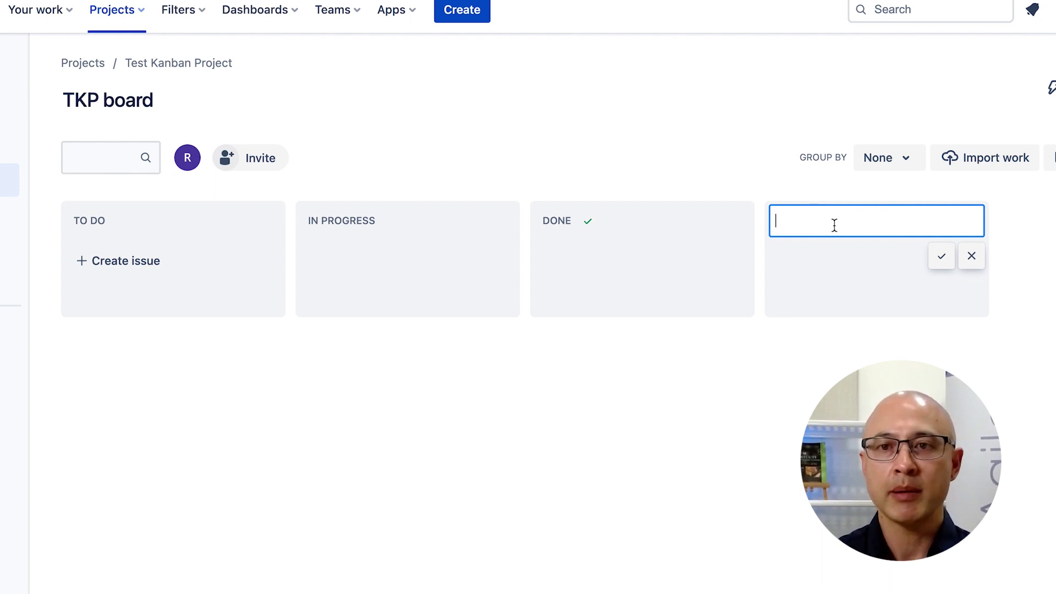
type("IN REVIEW")
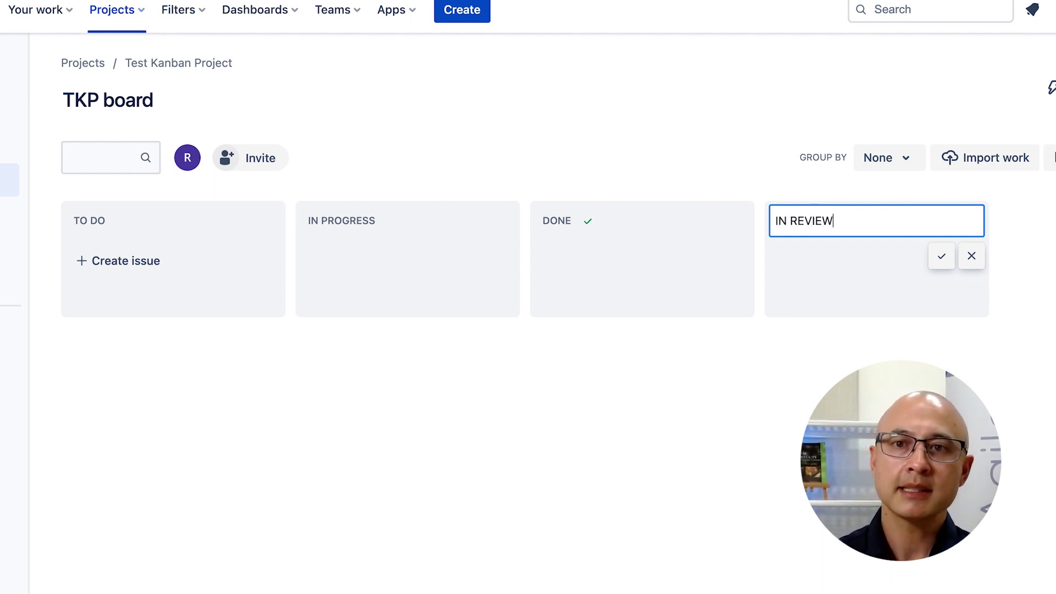
left_click(942, 256)
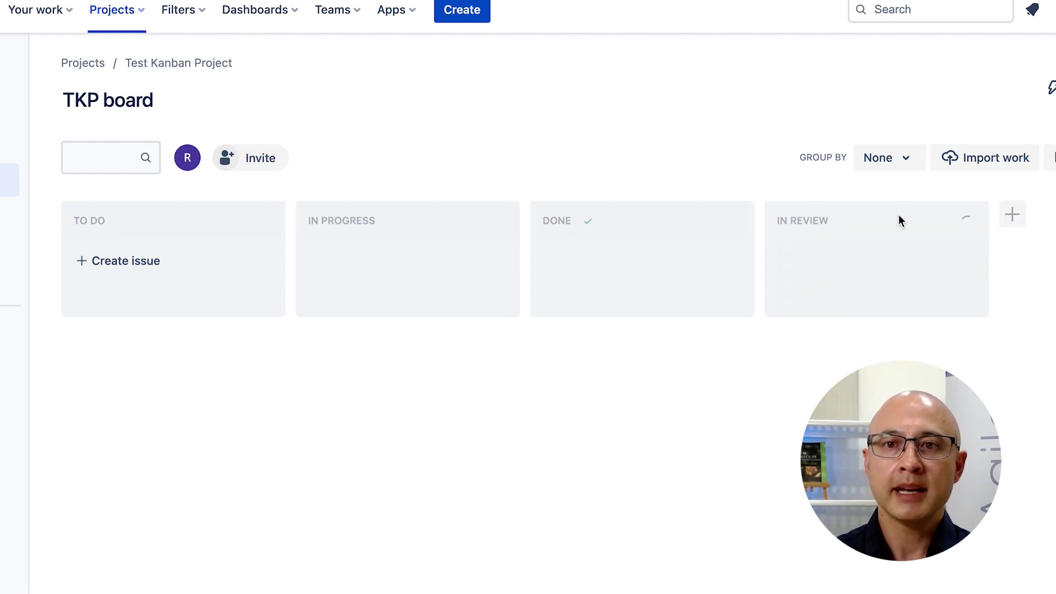
left_click_drag(898, 221, 627, 209)
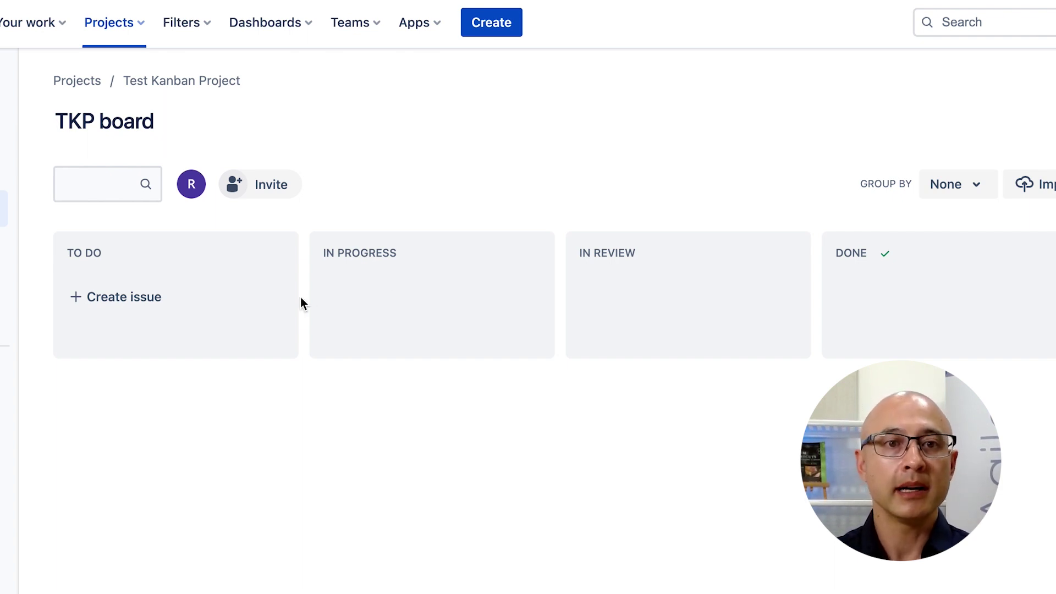
left_click(106, 304)
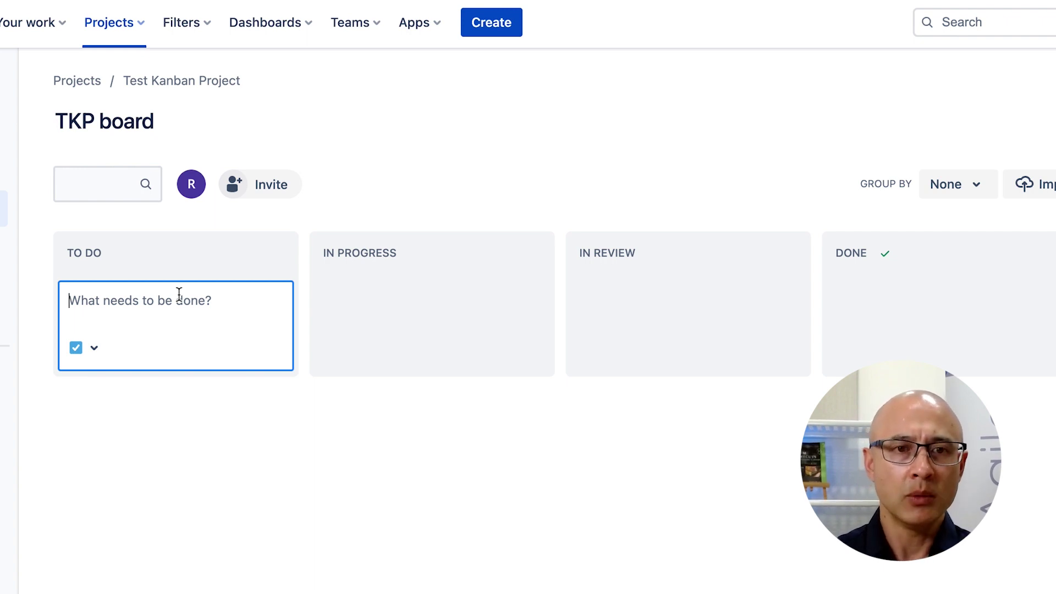
- Create the 'Implement home page' issue and move its card into In Progress
type("Impl")
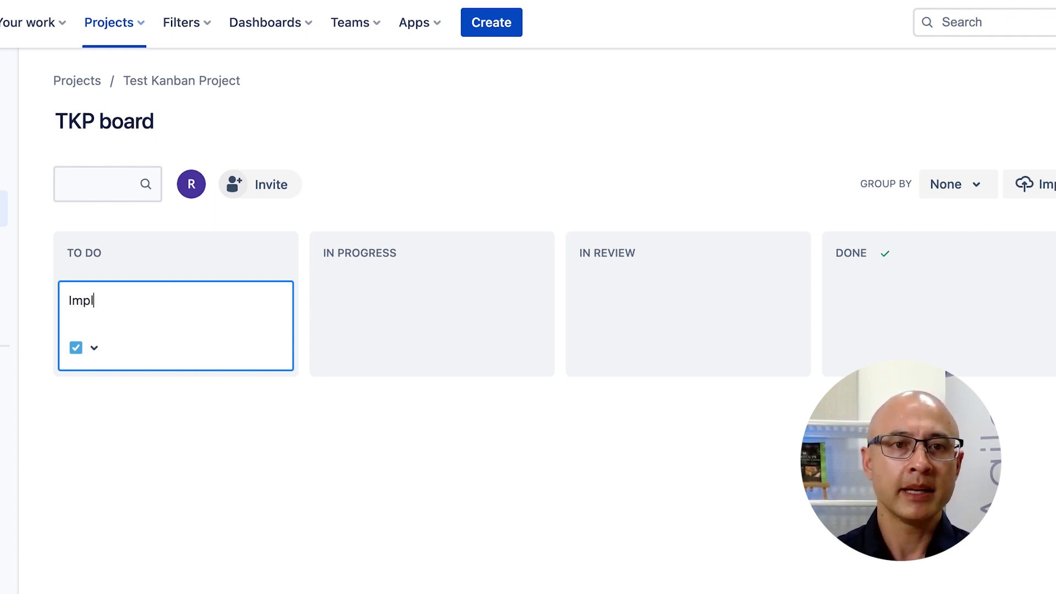
type("ement home page")
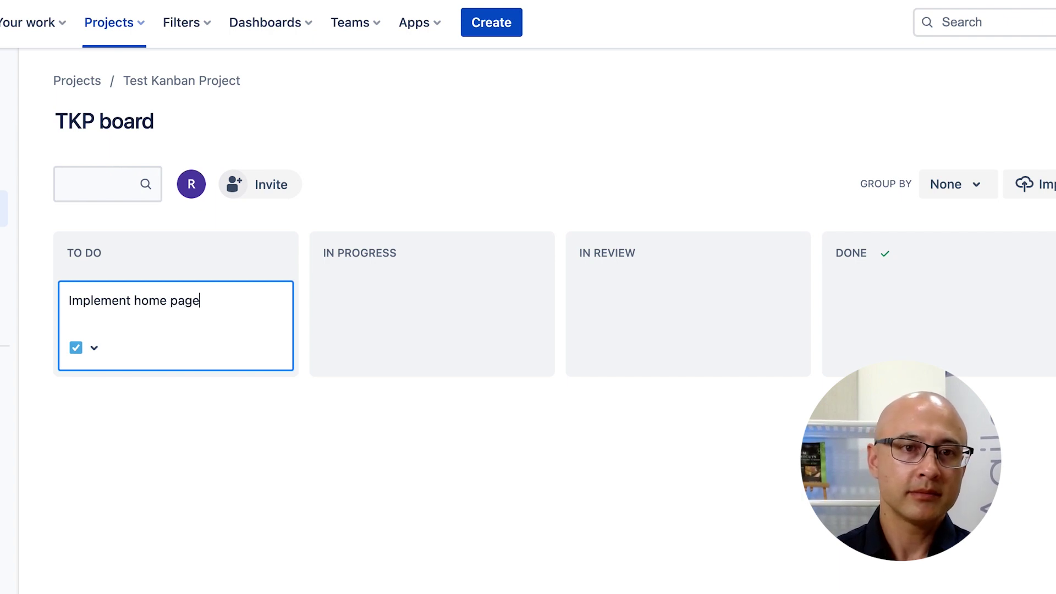
key("Return")
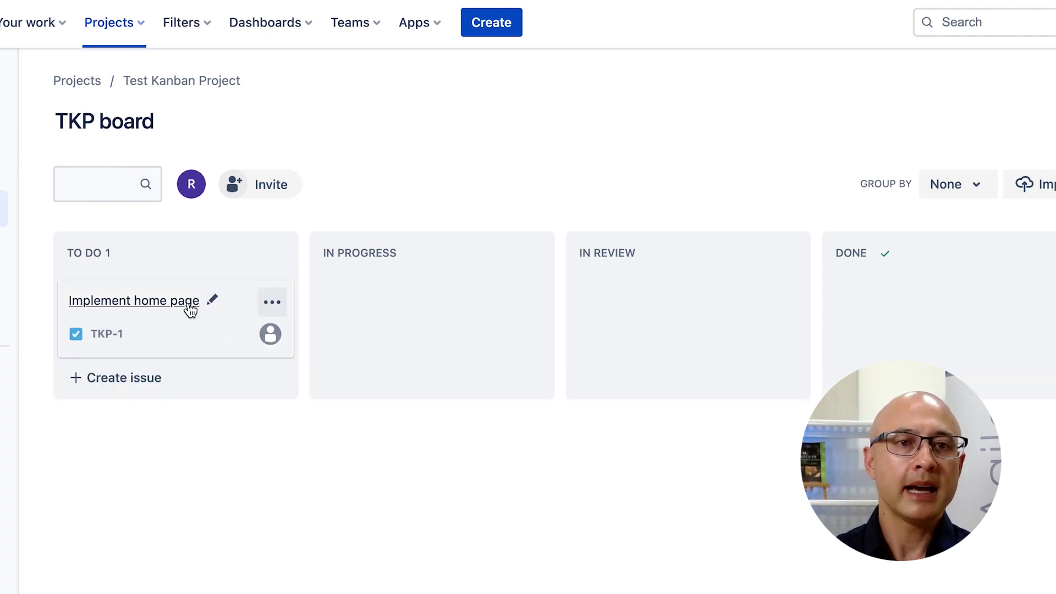
left_click_drag(181, 316, 413, 306)
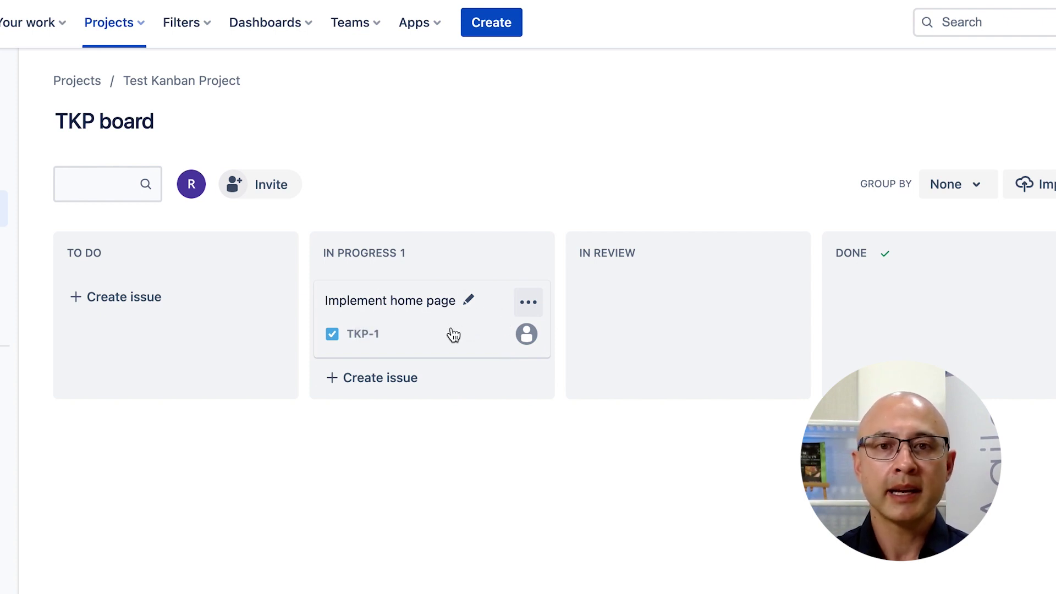
- Assign the Implement home page card to yourself
left_click(528, 341)
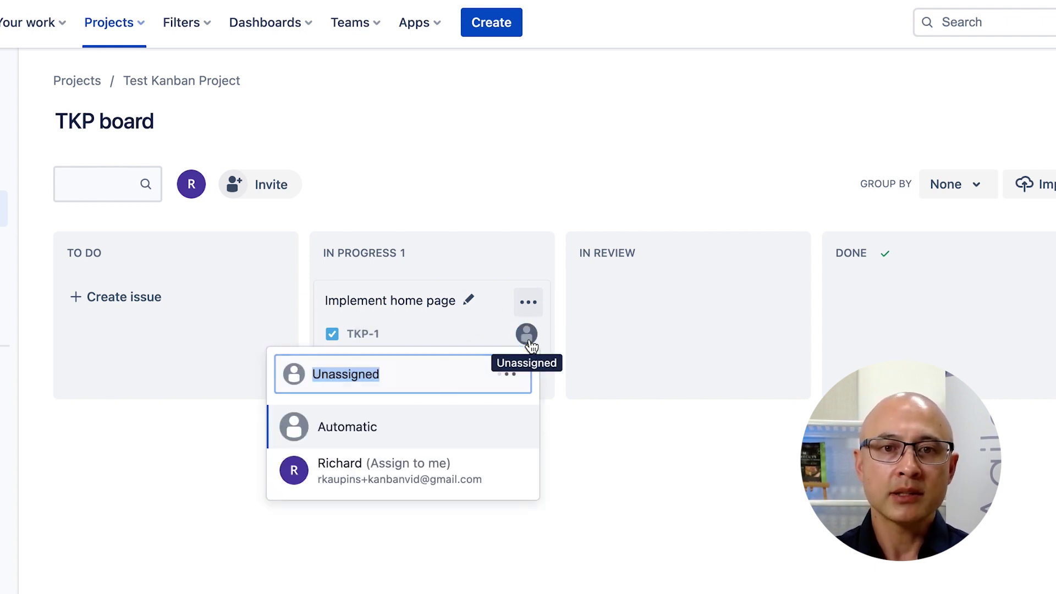
left_click(365, 467)
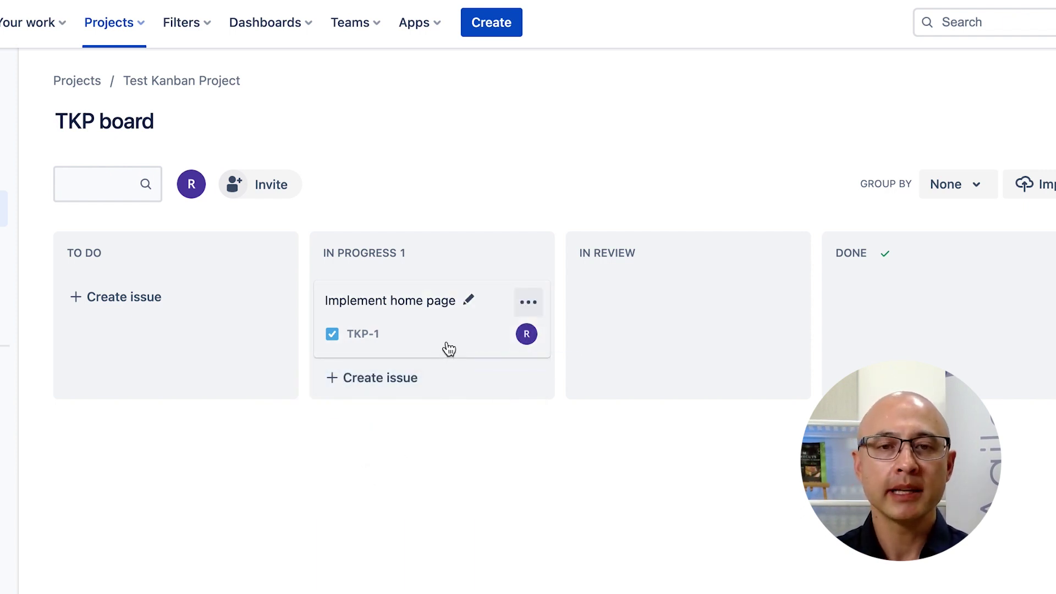
left_click(430, 333)
- Flag TKP-1 with the note 'Needs more information'
right_click(428, 332)
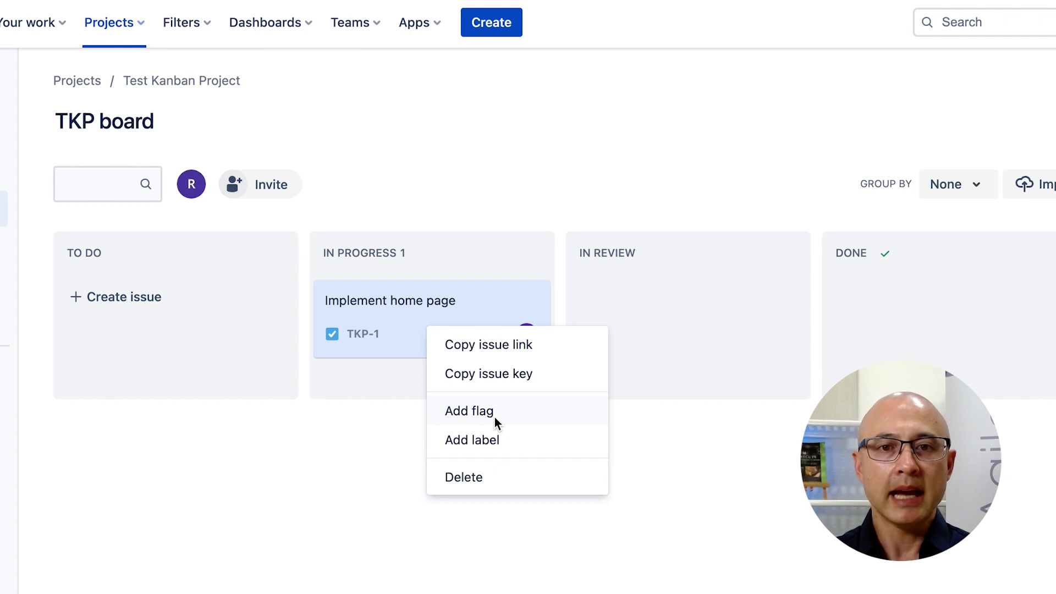
left_click(494, 418)
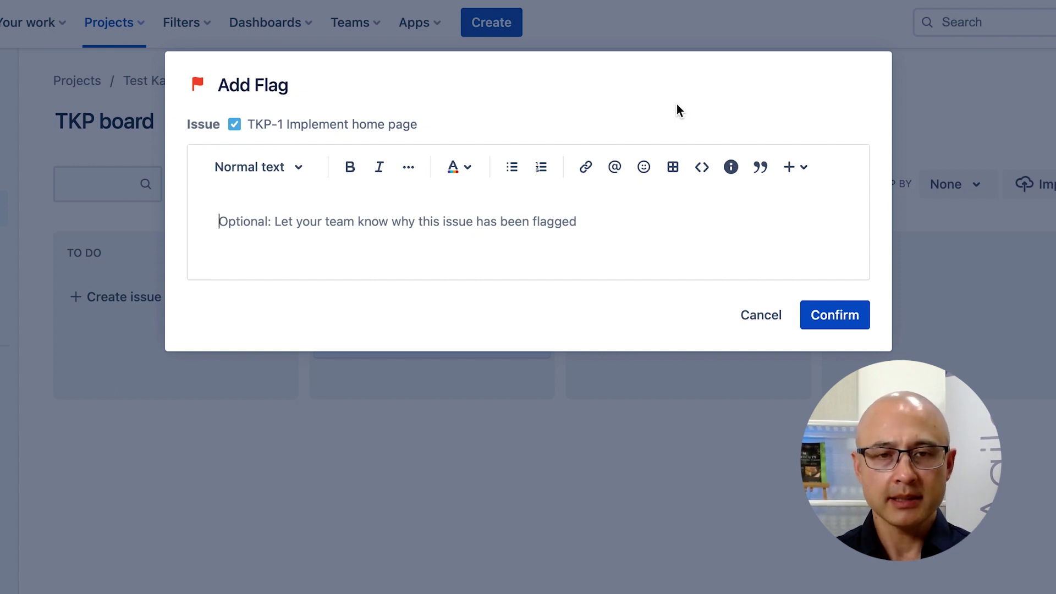
type("Needs m")
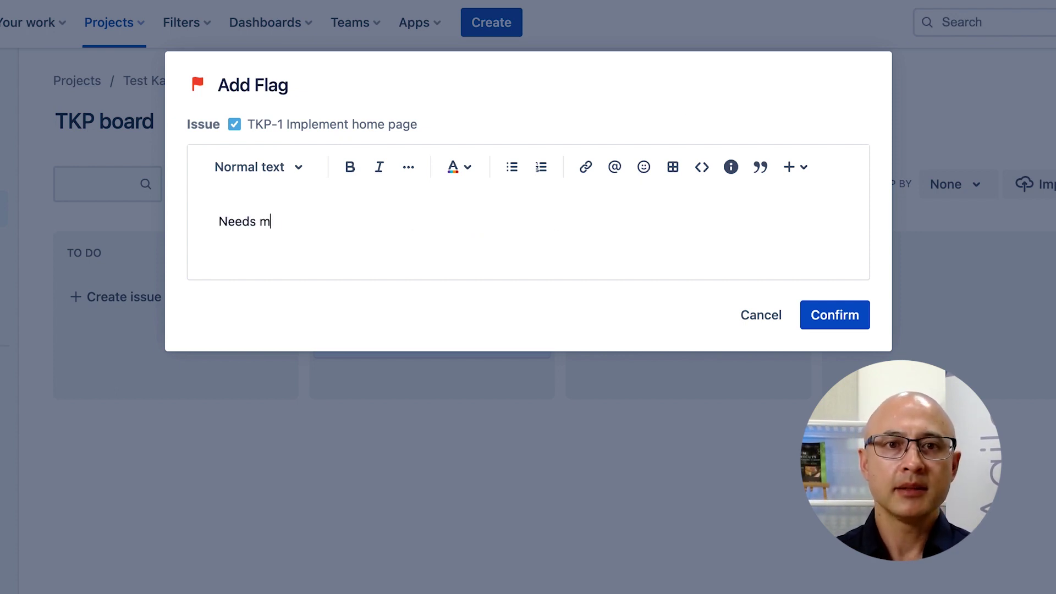
type("ore information")
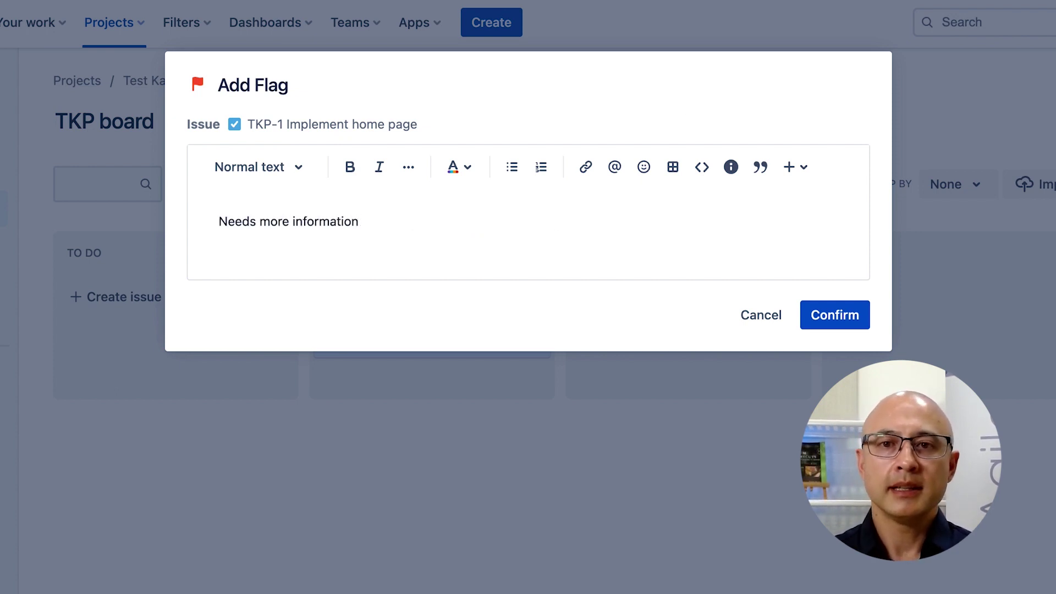
left_click(841, 314)
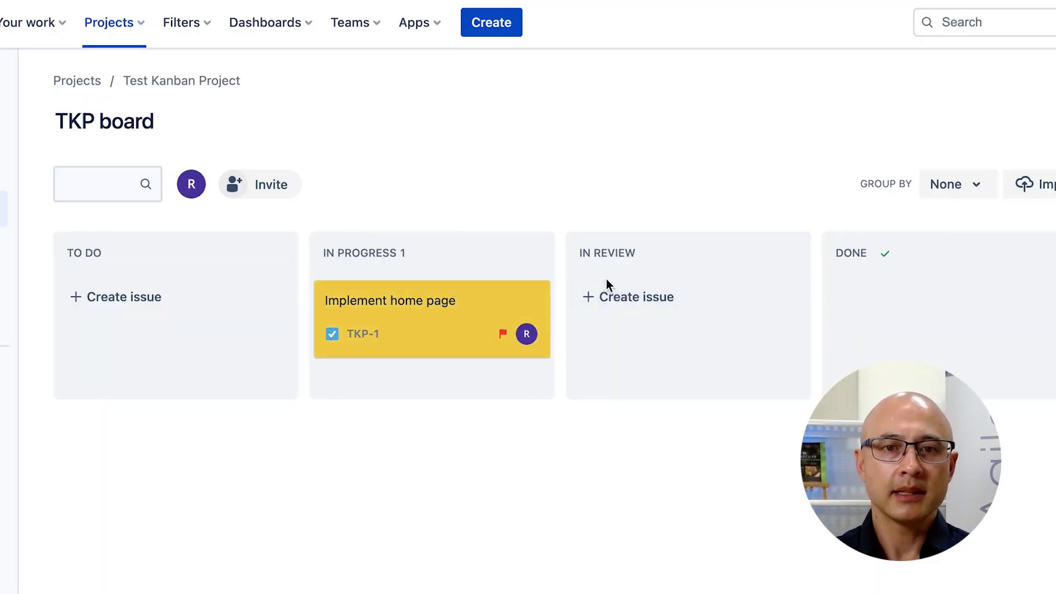
- Create a 'UI' label and apply it to the TKP-1 card
right_click(442, 328)
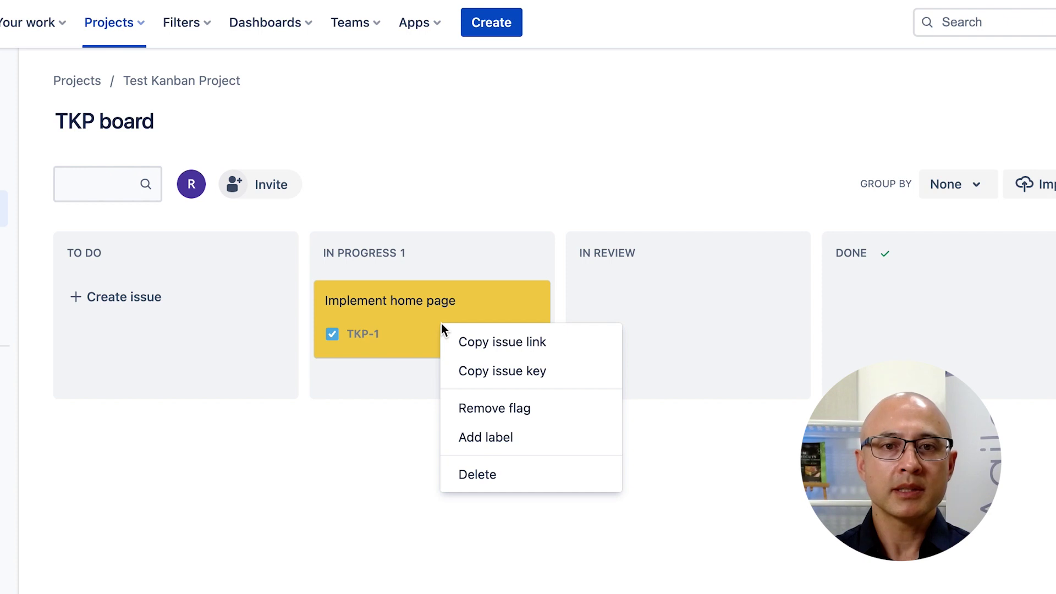
left_click(509, 440)
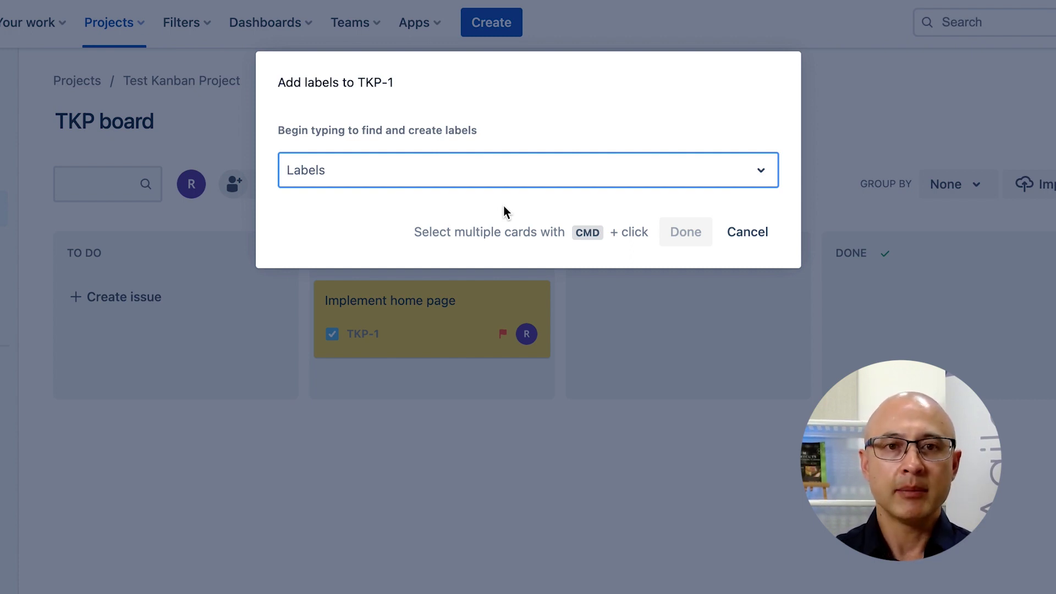
type("UI")
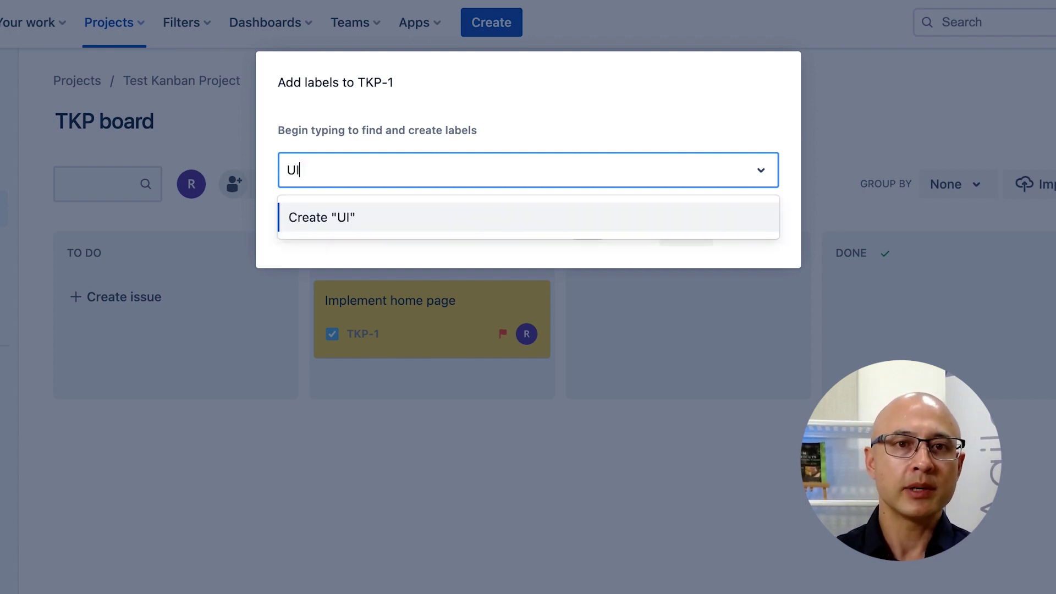
left_click(356, 216)
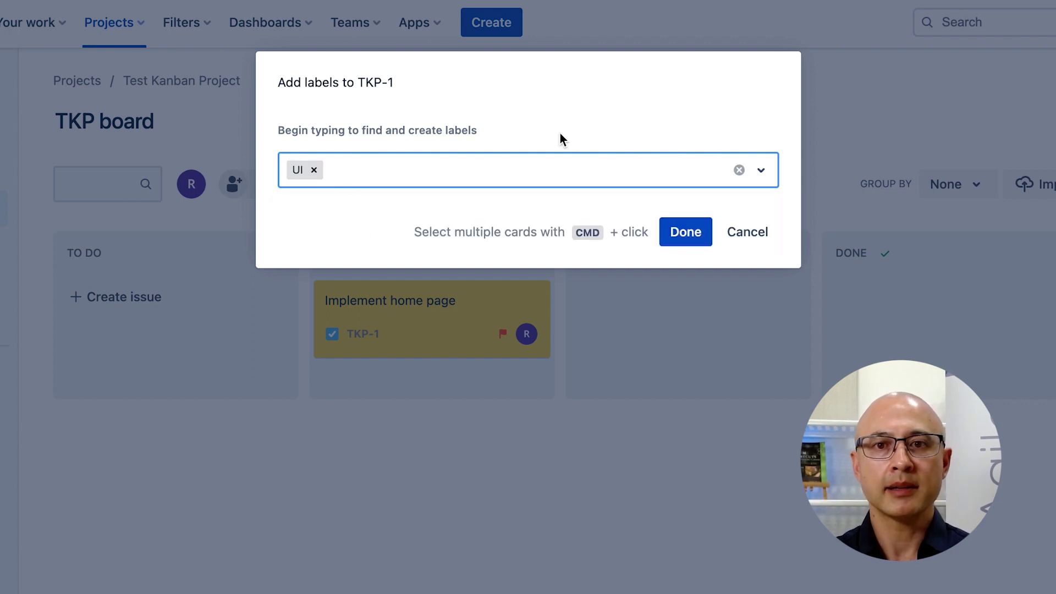
left_click(689, 231)
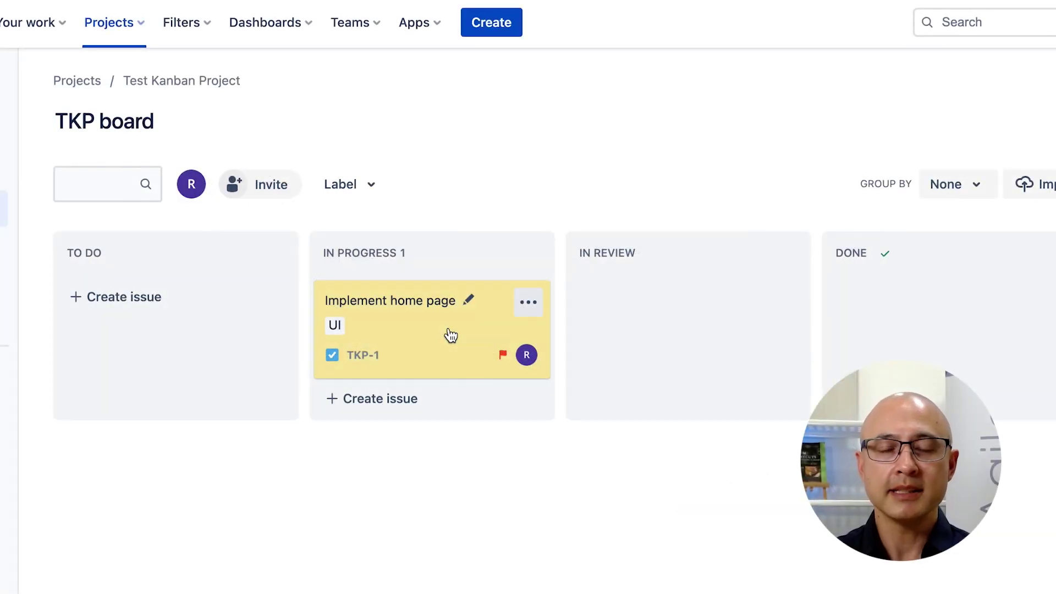
- From TKP-1, drag Due date into the Task type's description fields and save
left_click(449, 333)
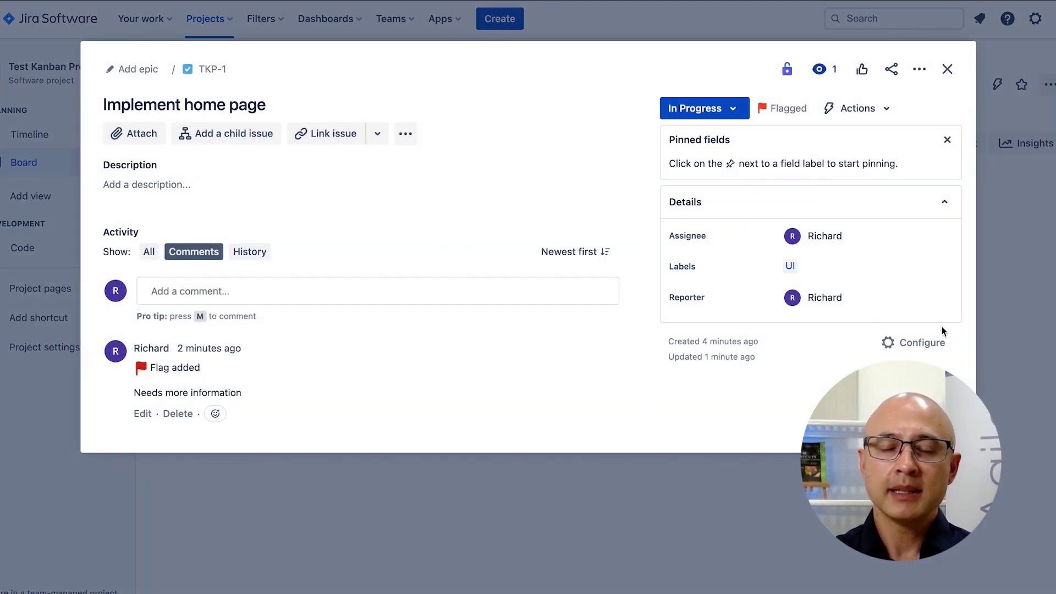
left_click(933, 352)
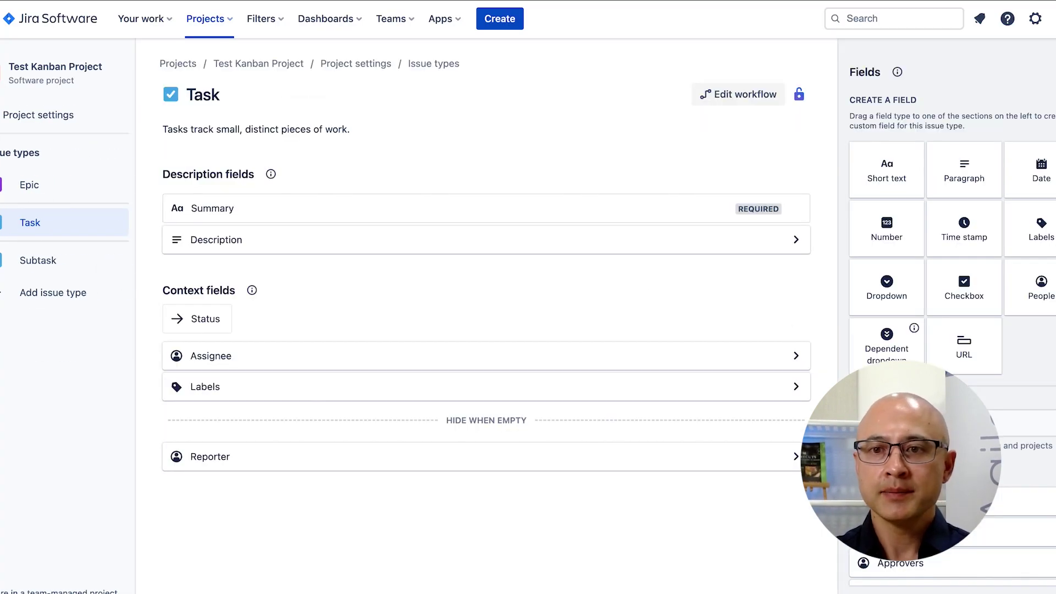
scroll(934, 308, "down", 8)
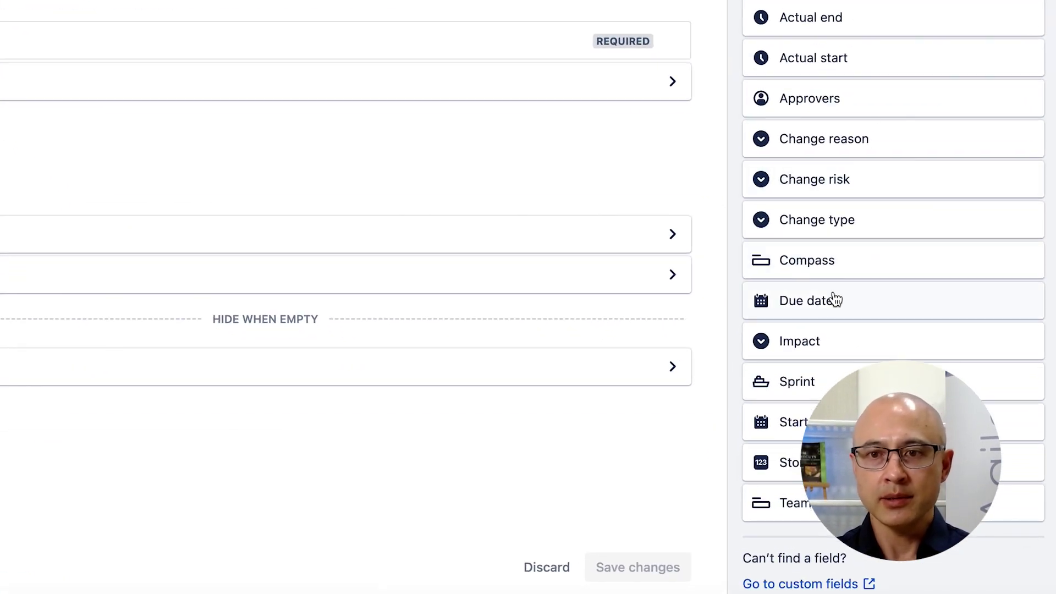
left_click_drag(819, 300, 168, 135)
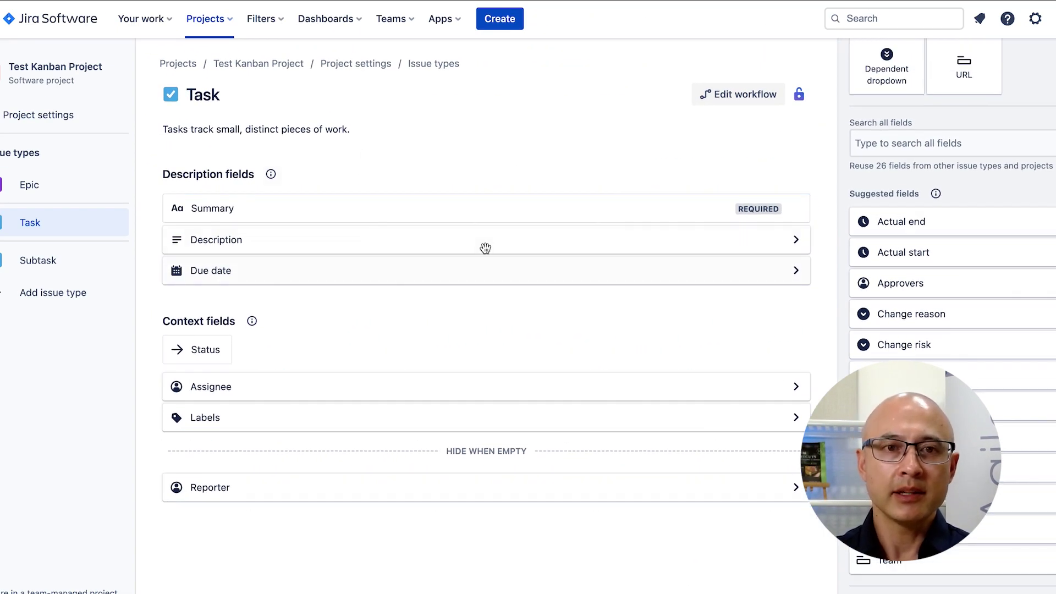
key("super+s")
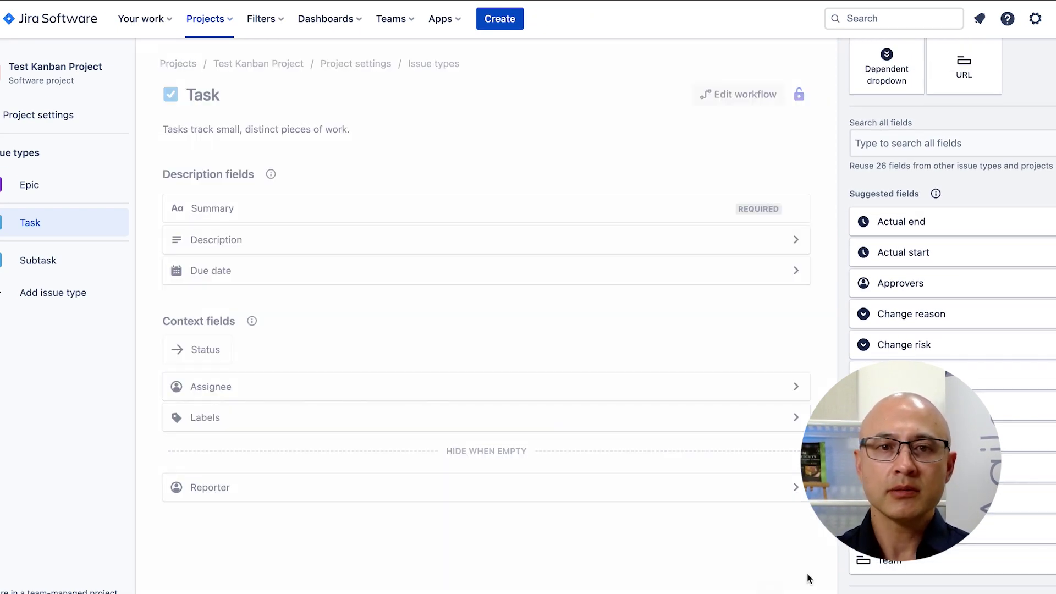
left_click(39, 114)
- Set TKP-1's due date to 28 September 2023 and close the issue
left_click(64, 118)
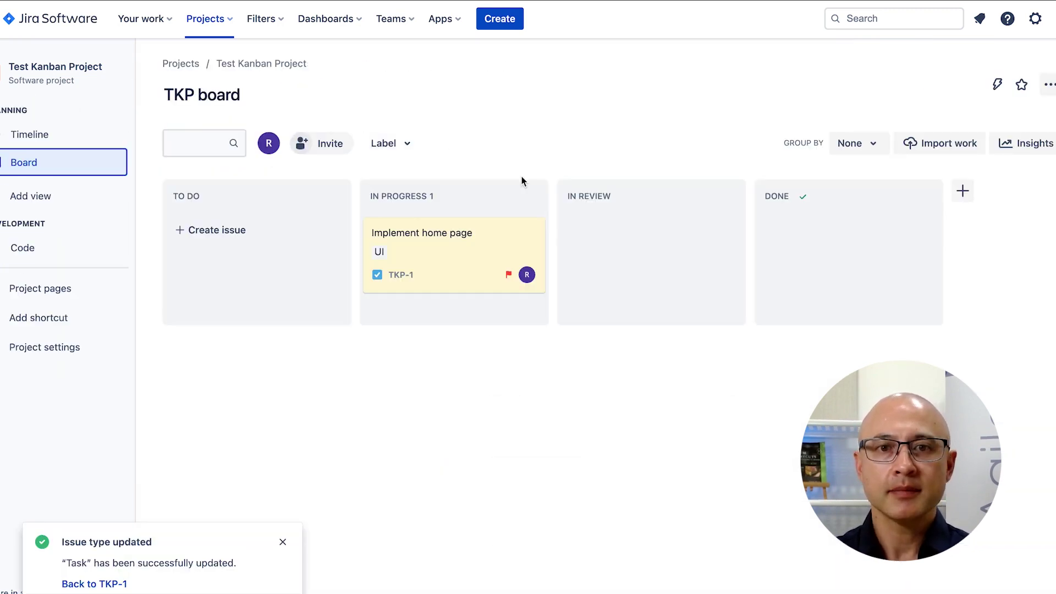
left_click(438, 249)
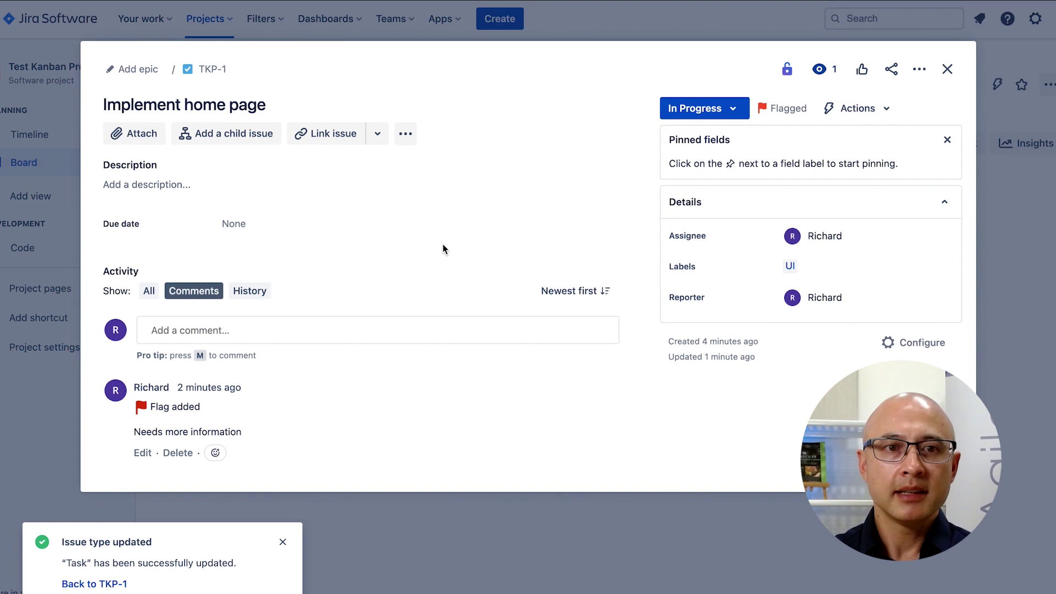
left_click(254, 230)
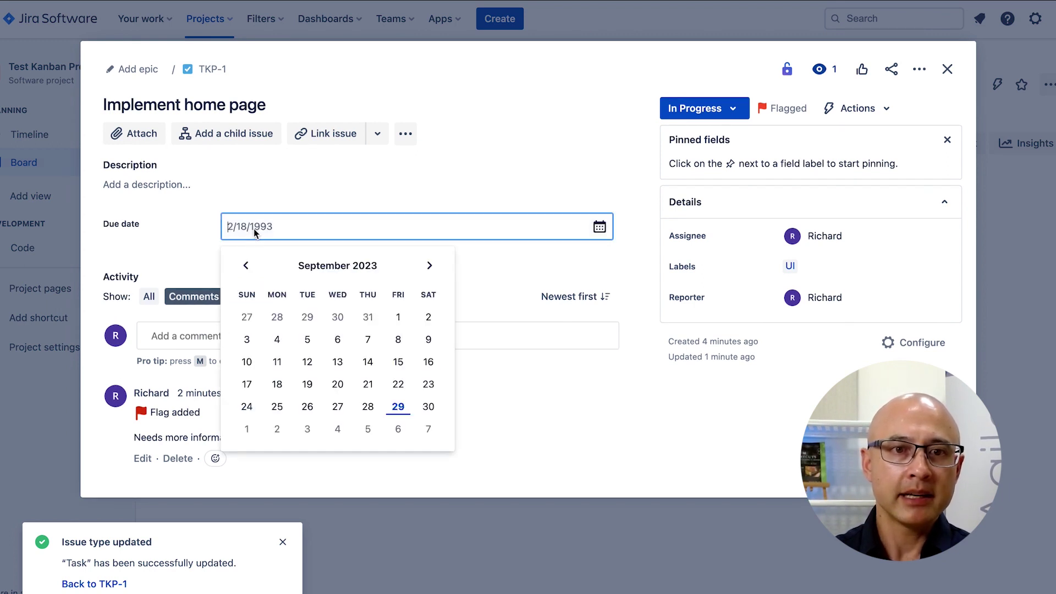
left_click(367, 407)
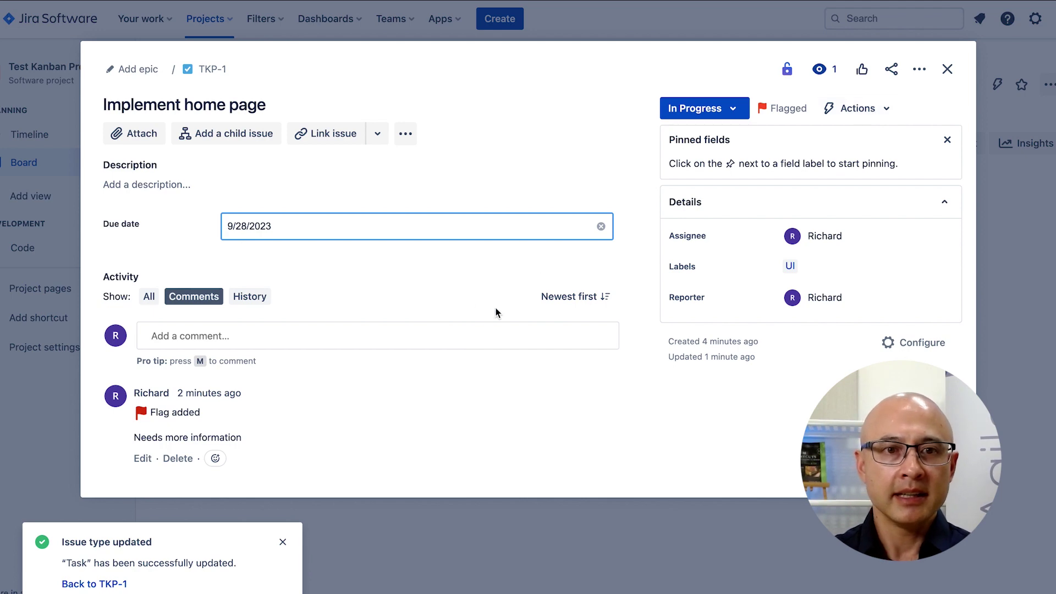
left_click(467, 265)
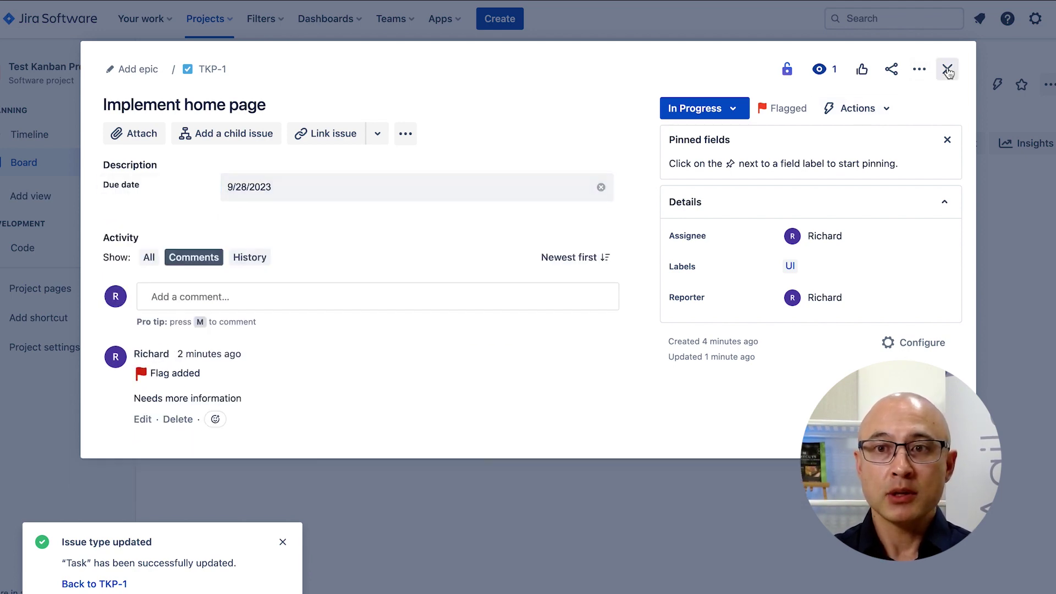
left_click(947, 70)
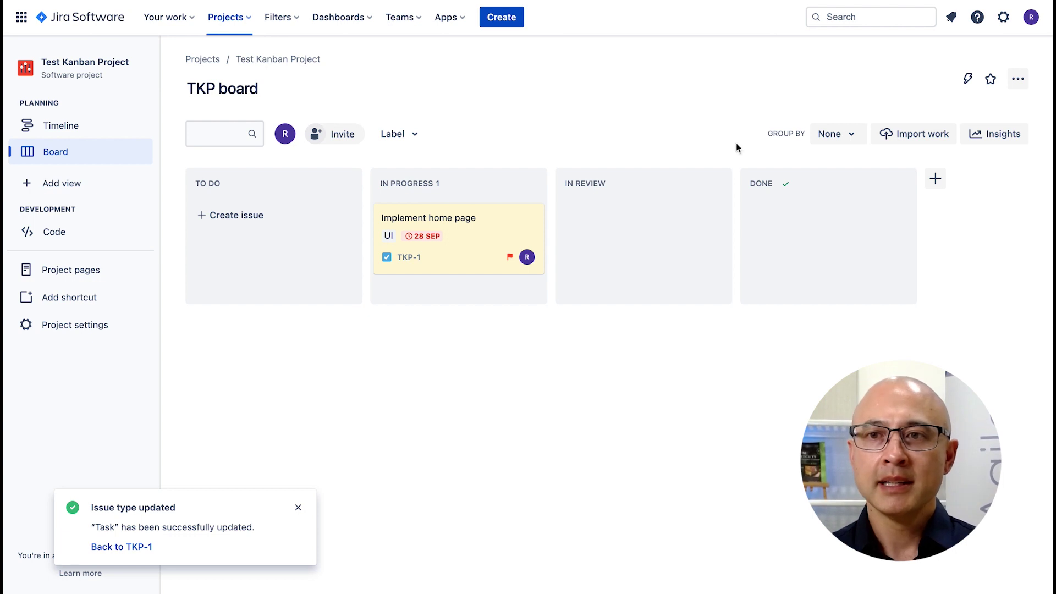
left_click(1018, 80)
- Set the In Progress column's maximum to 3 issues and save the board changes
left_click(966, 165)
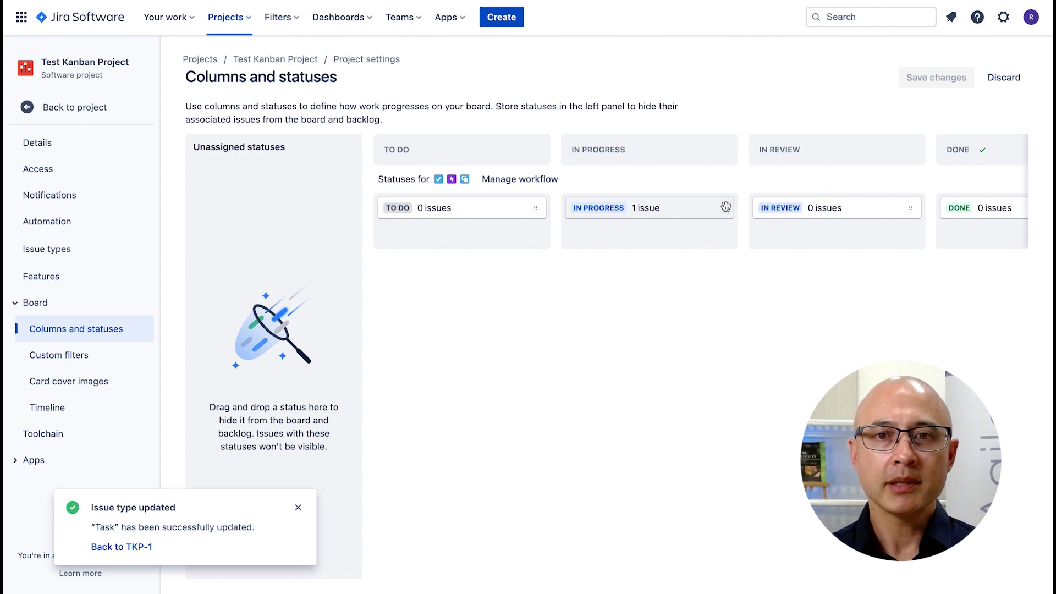
mouse_move(721, 156)
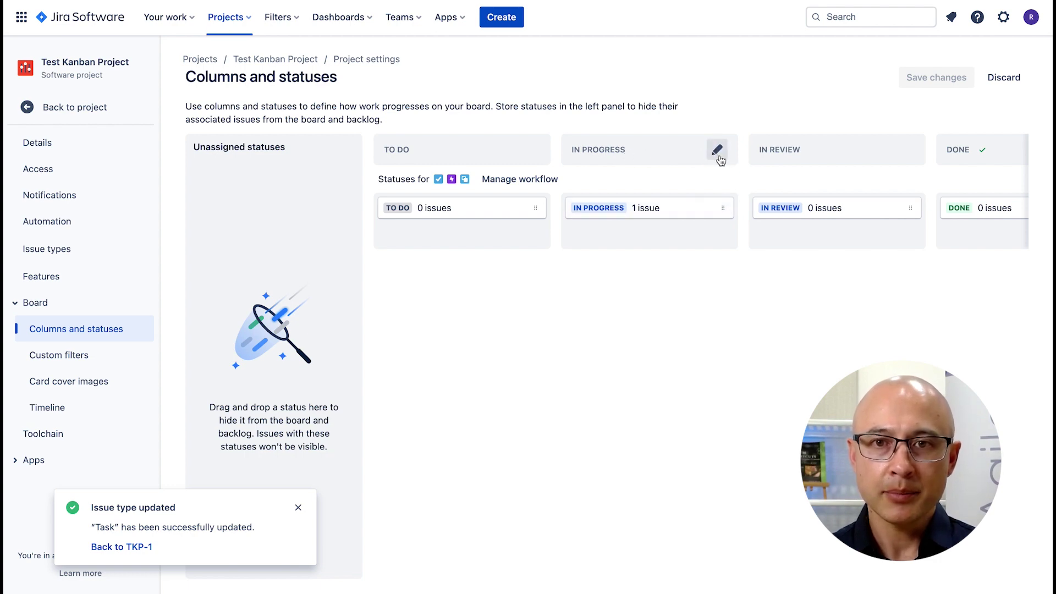
left_click(718, 156)
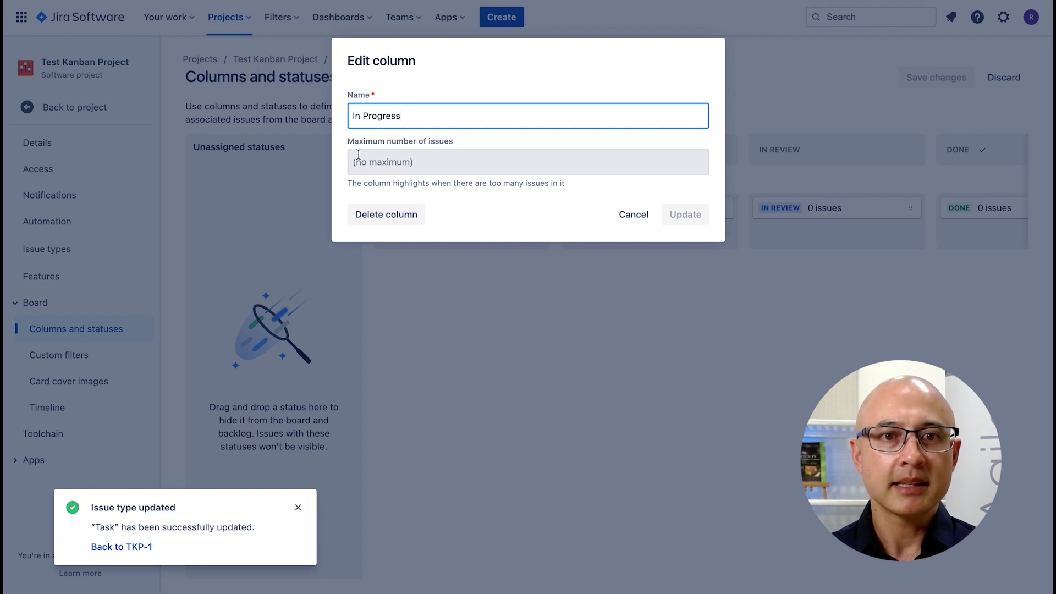
left_click(437, 162)
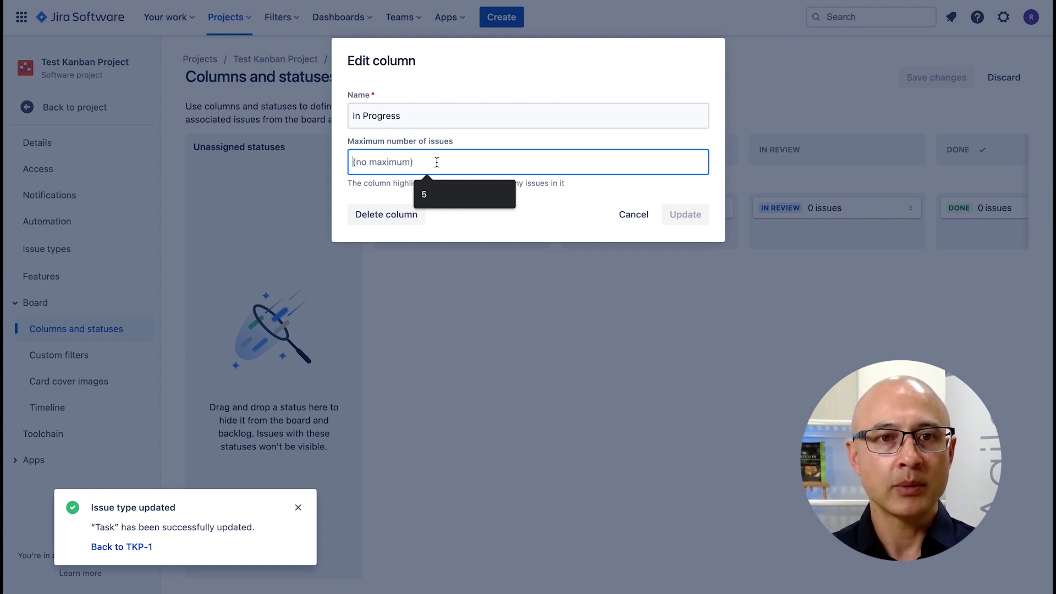
type("3")
left_click(693, 214)
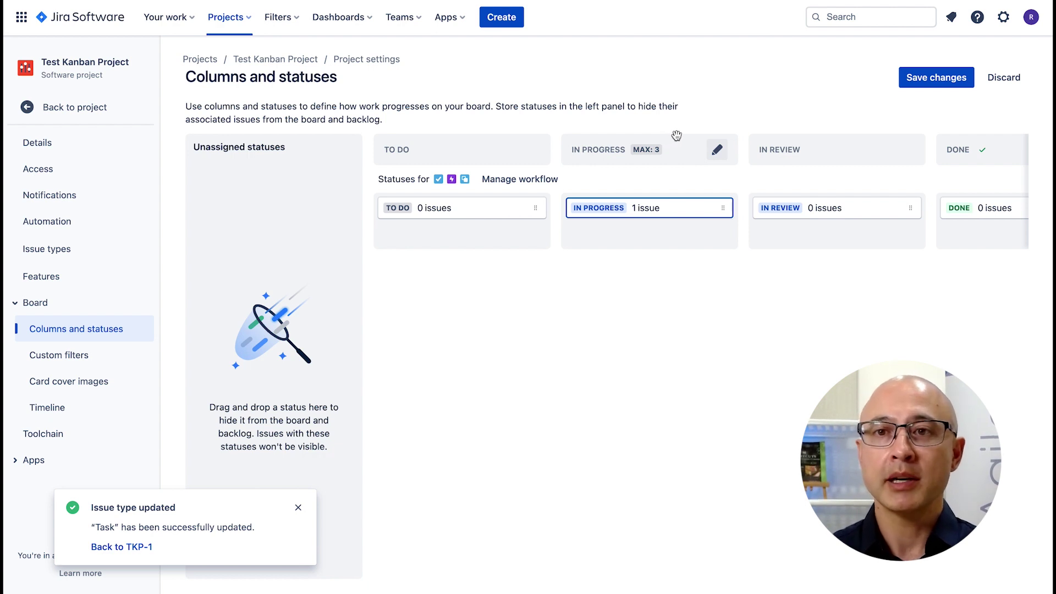
left_click(929, 81)
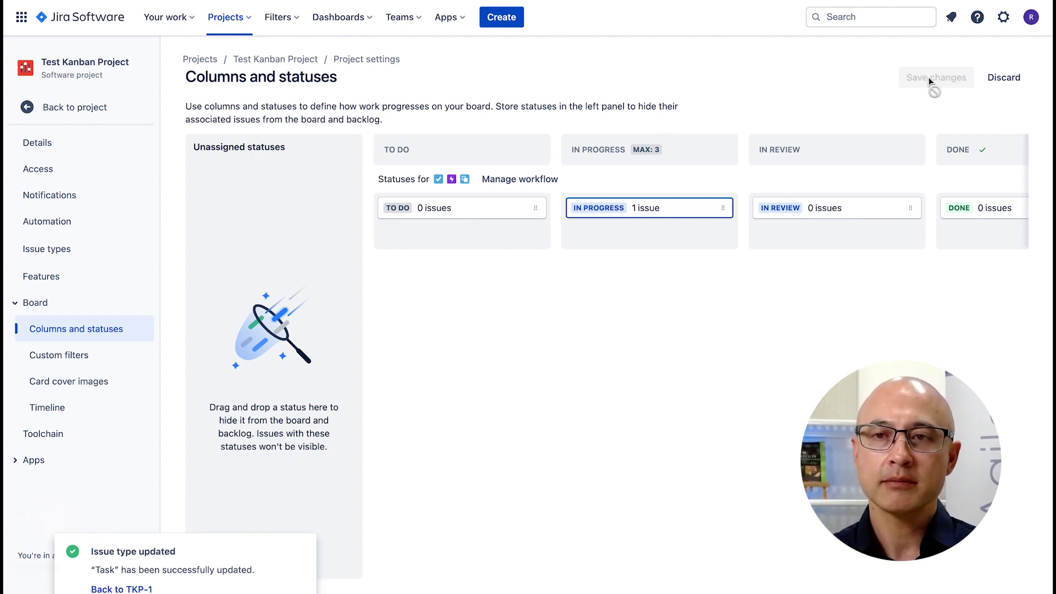
- Add 'Implement contact us page' and 'Implement about us page' issues to In Progress
left_click(179, 548)
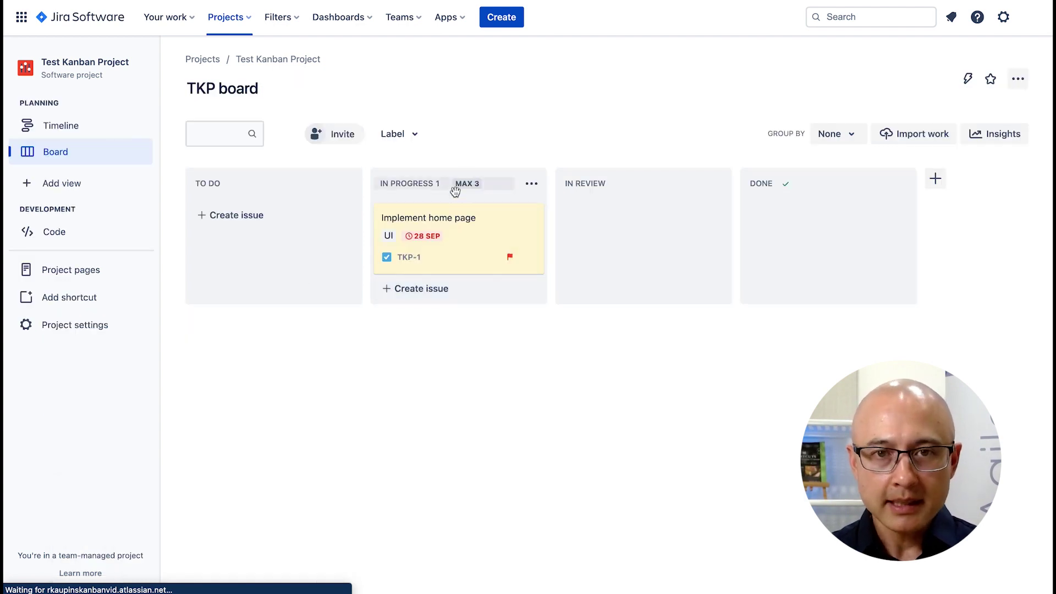
mouse_move(465, 186)
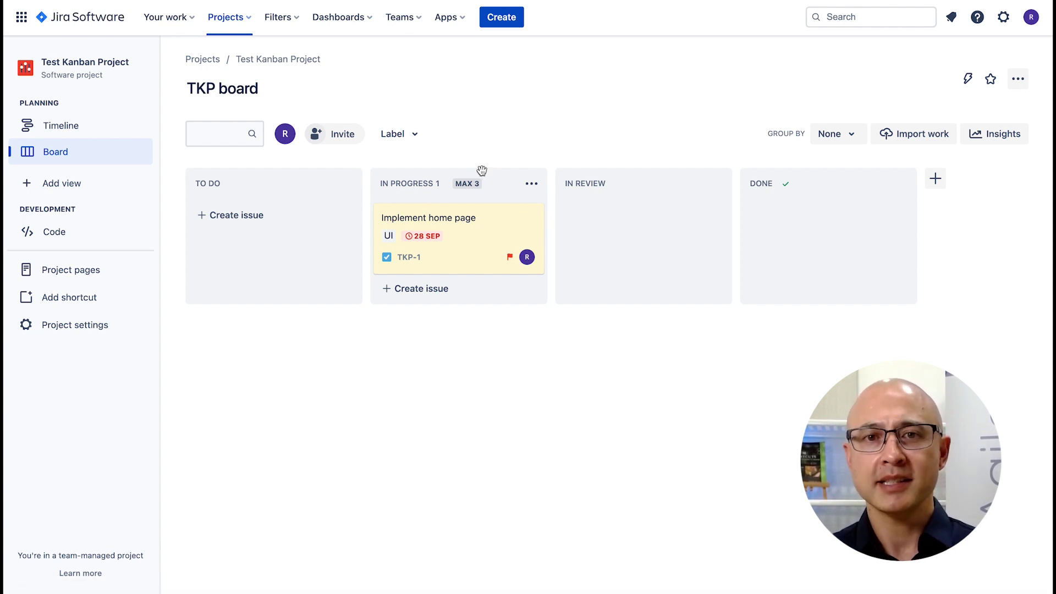
left_click(440, 288)
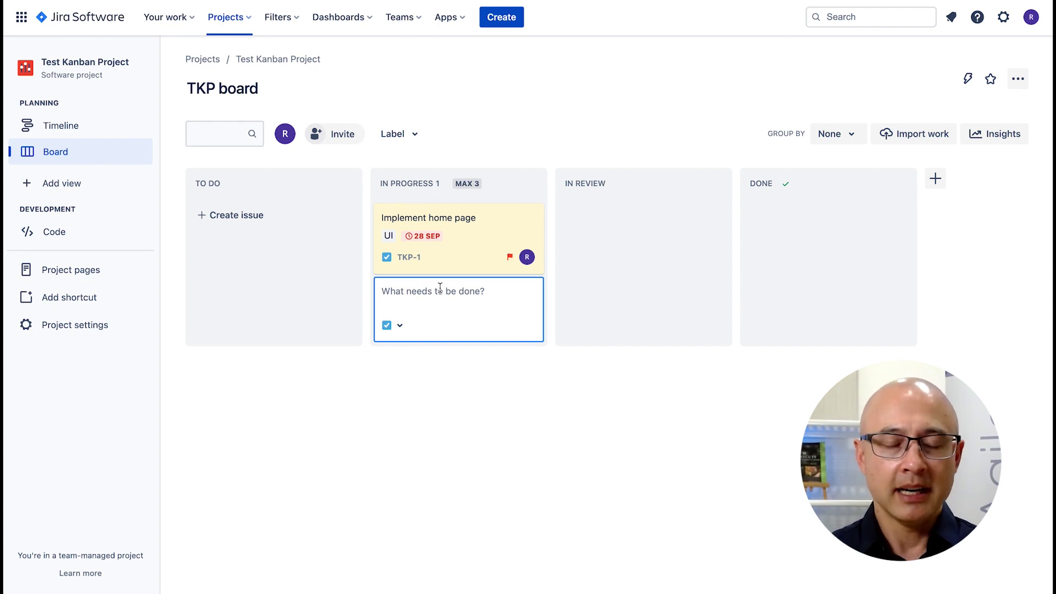
type("Implemen")
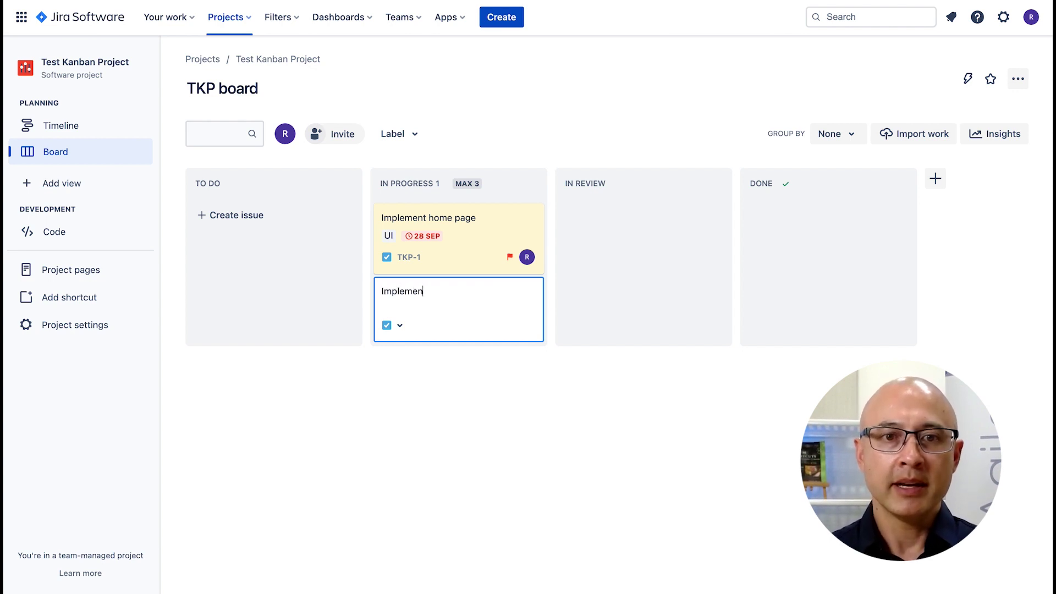
type("t contact us page")
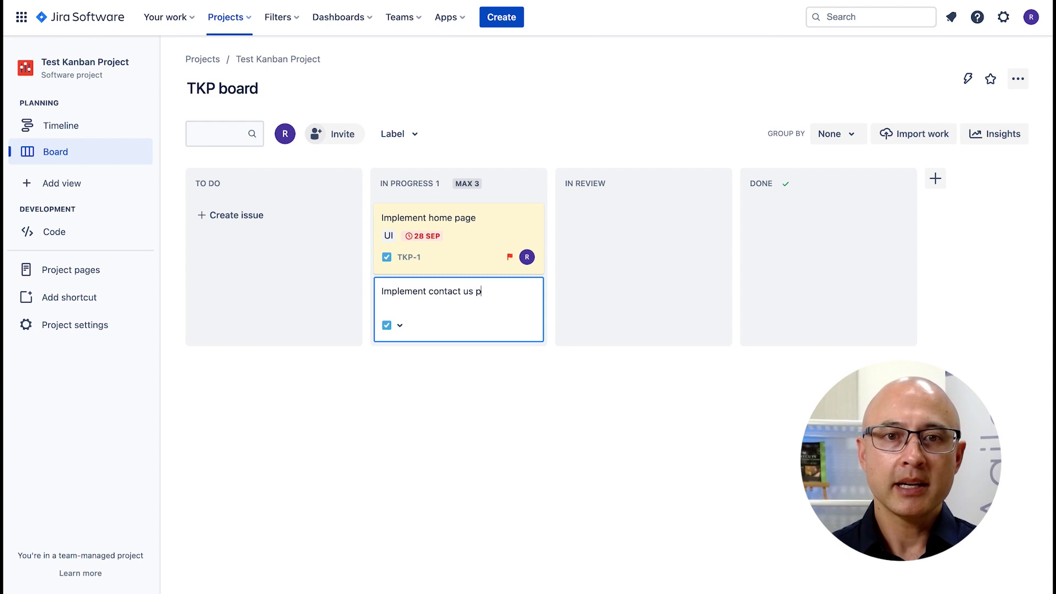
key("Return")
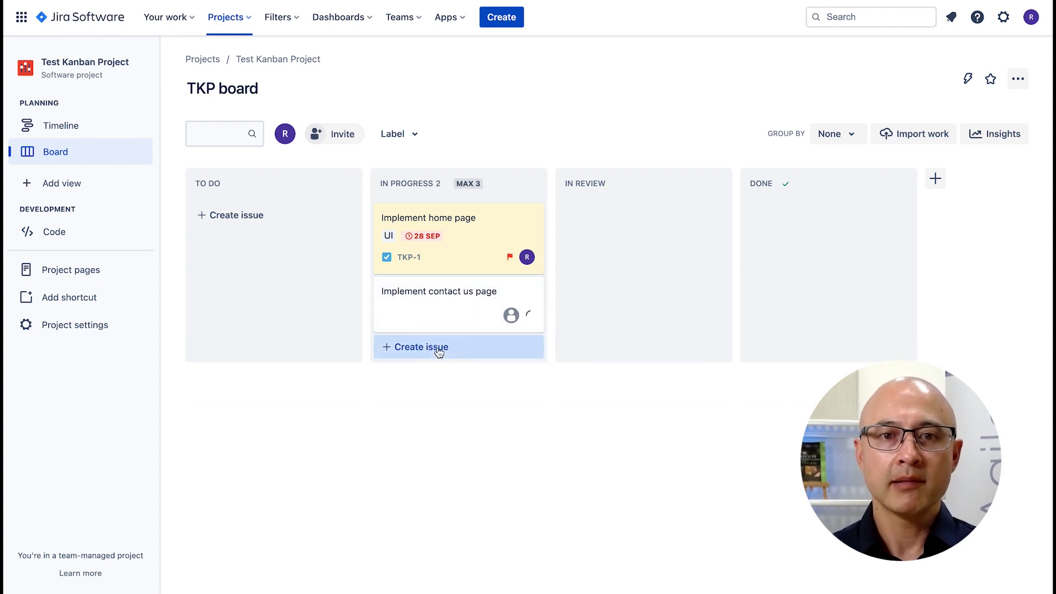
left_click(438, 352)
type("Implement")
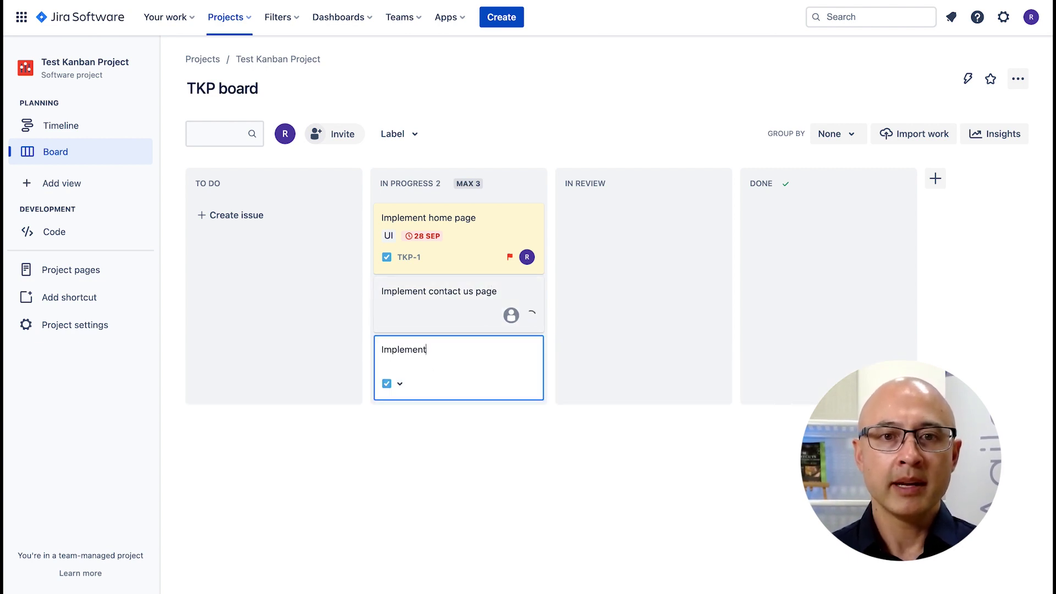
type(" abouot UI")
key("BackSpace")
key("BackSpace")
key("BackSpace")
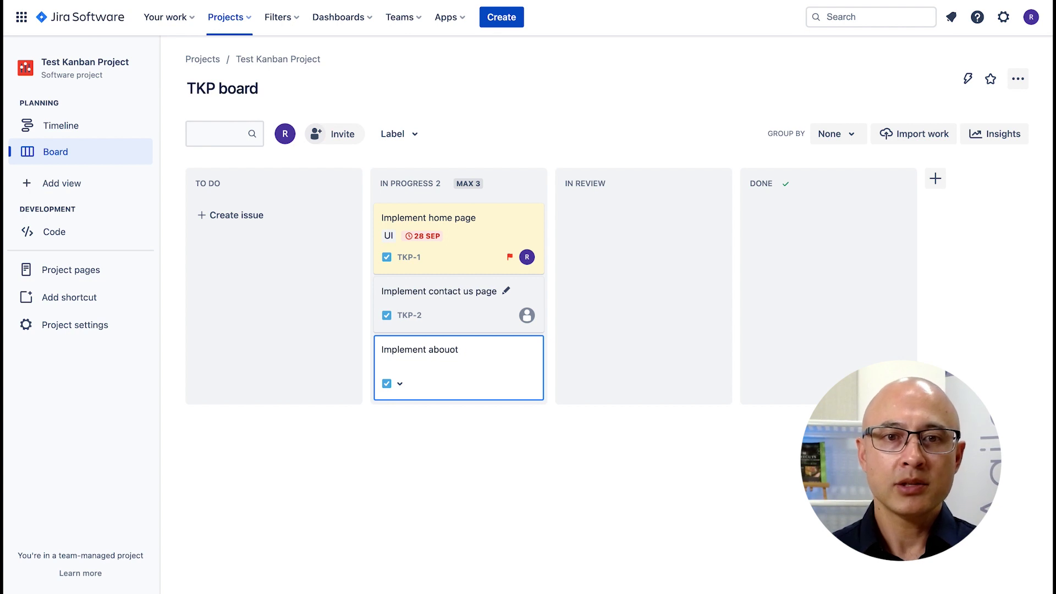
key("BackSpace")
key("BackSpace")
type("t us page")
key("Return")
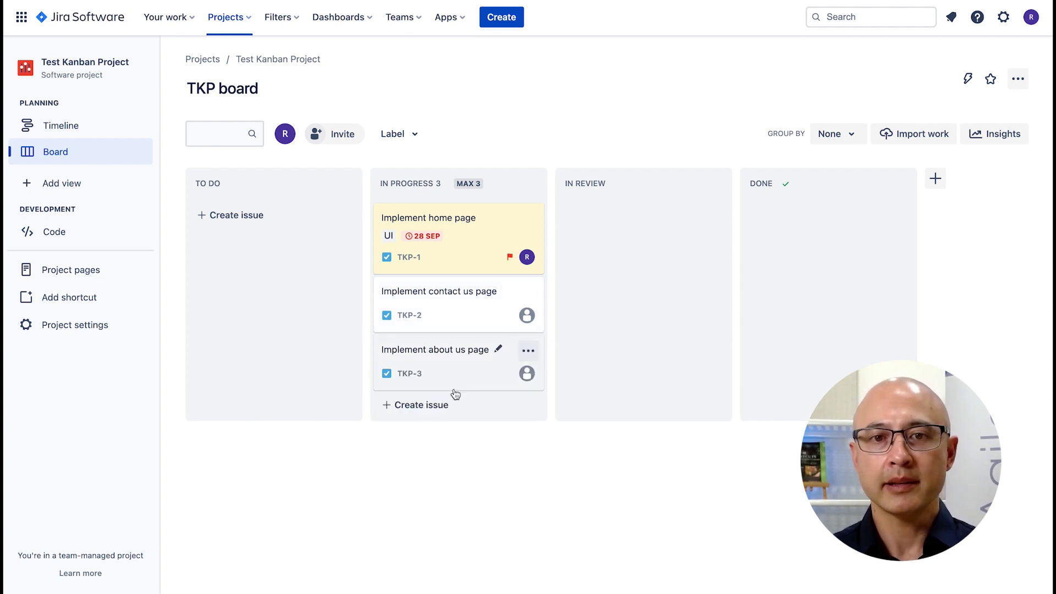
- Add an 'Implement search page' issue to In Progress, exceeding the limit of 3
left_click(432, 404)
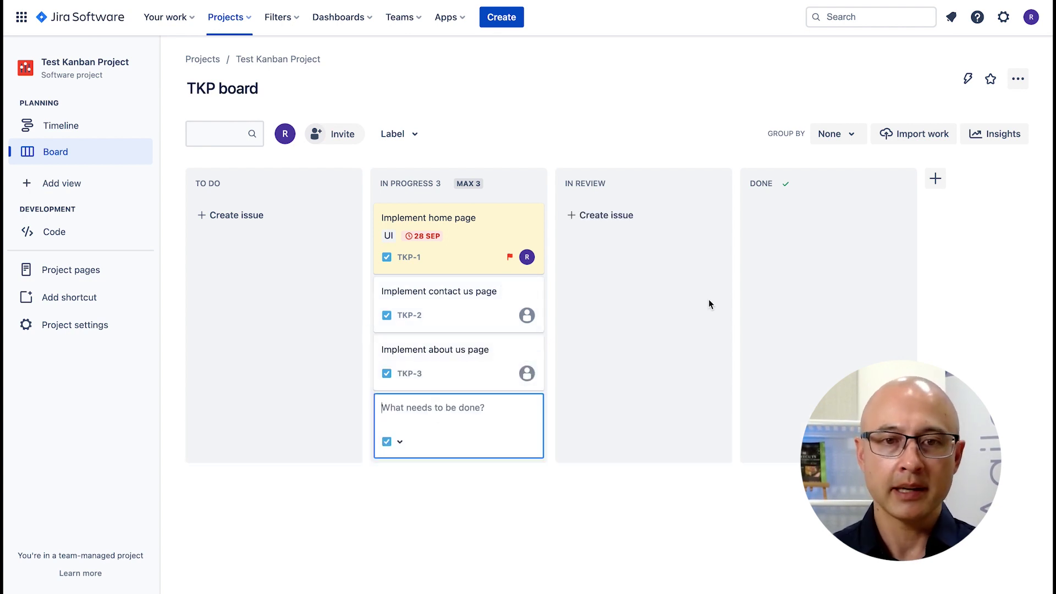
type("Implement search page")
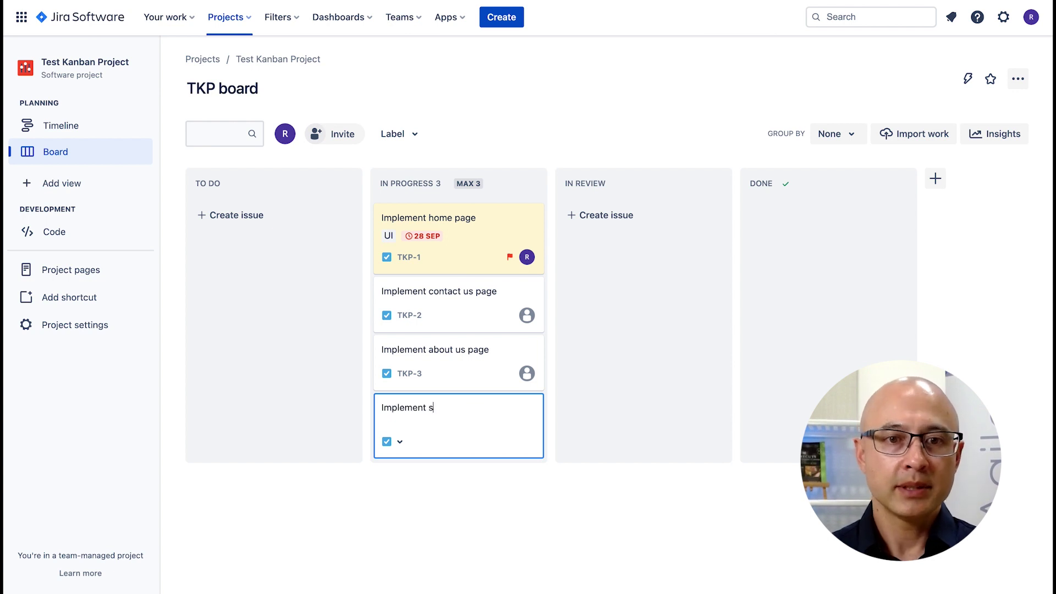
key("Return")
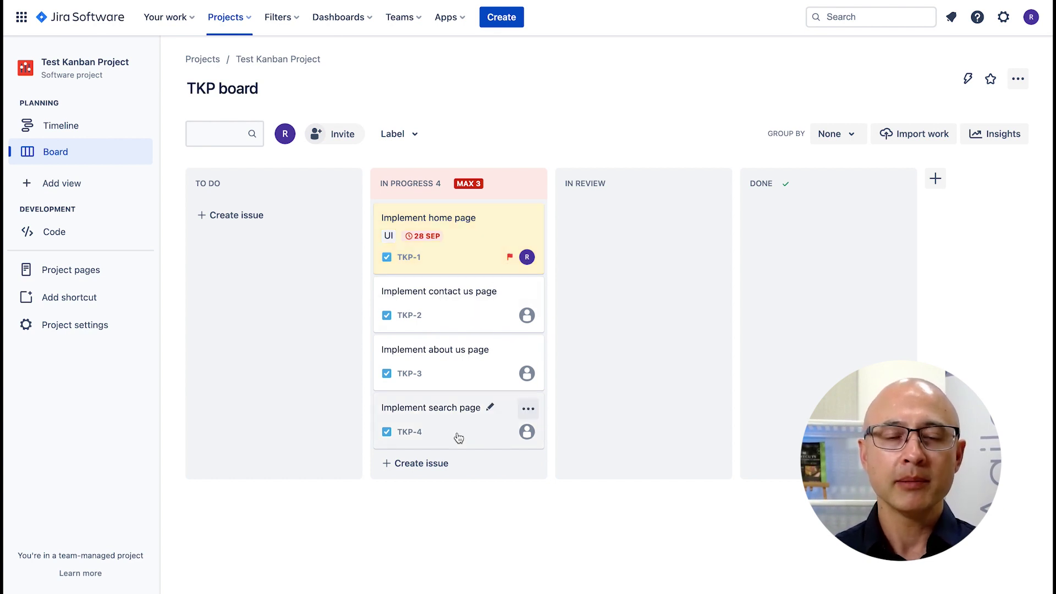
- Drag TKP-4 'Implement search page' from In Progress back to To Do
left_click_drag(462, 433, 272, 269)
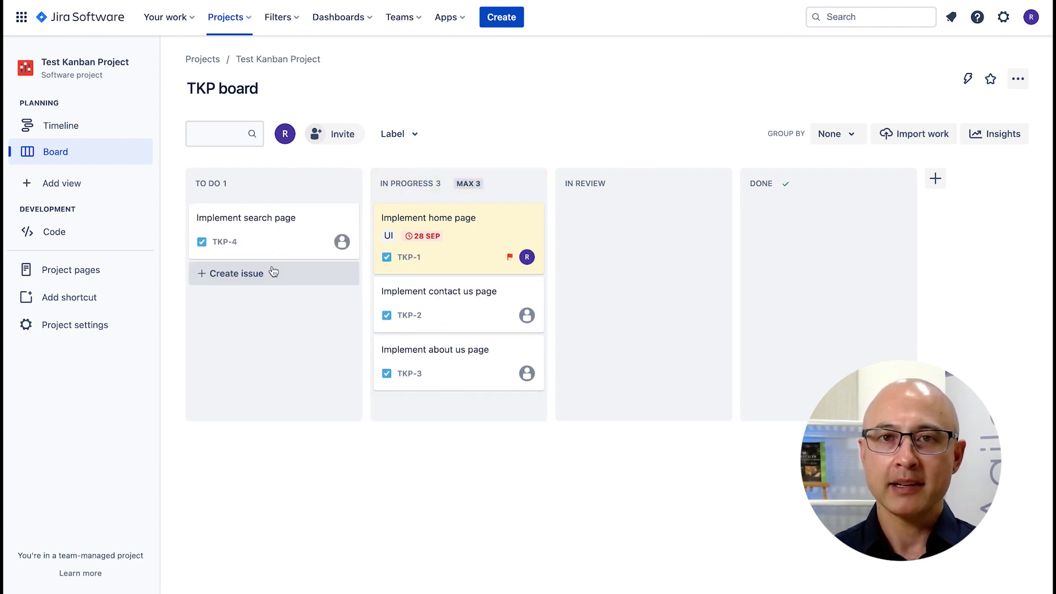